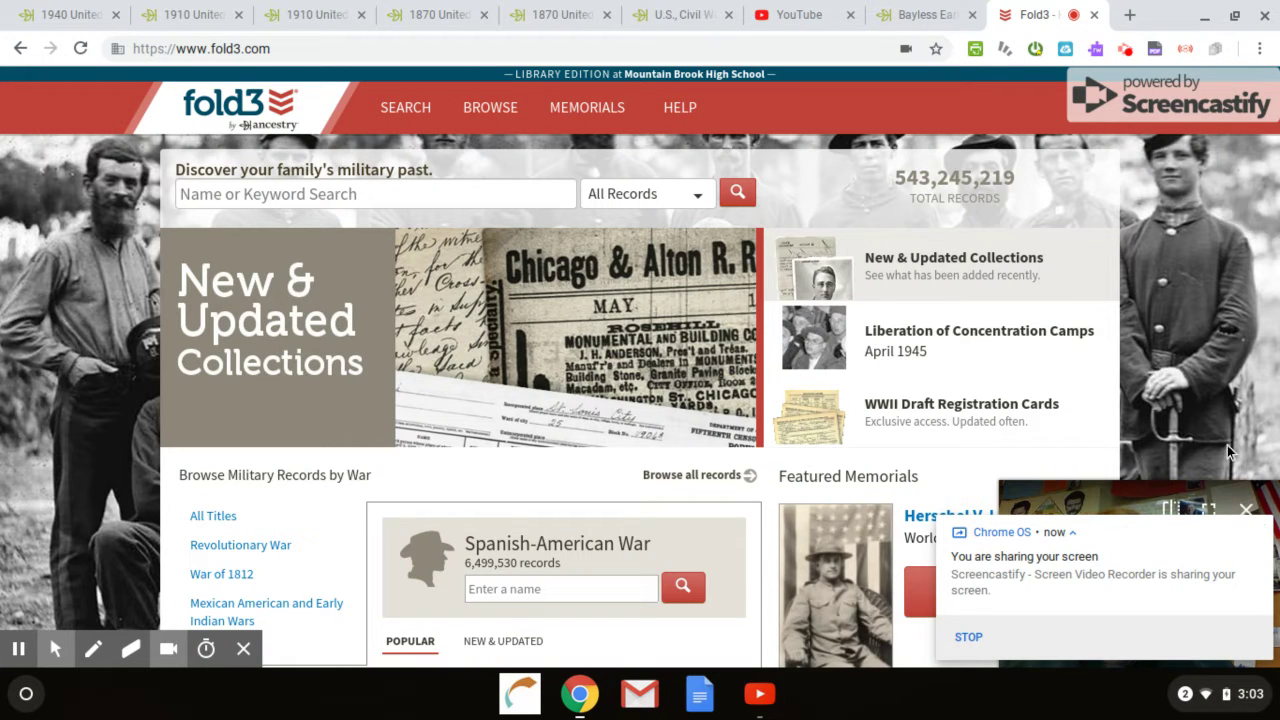
Open Fold3's Civil War records category and its Browse all Civil War titles page.
click(1253, 528)
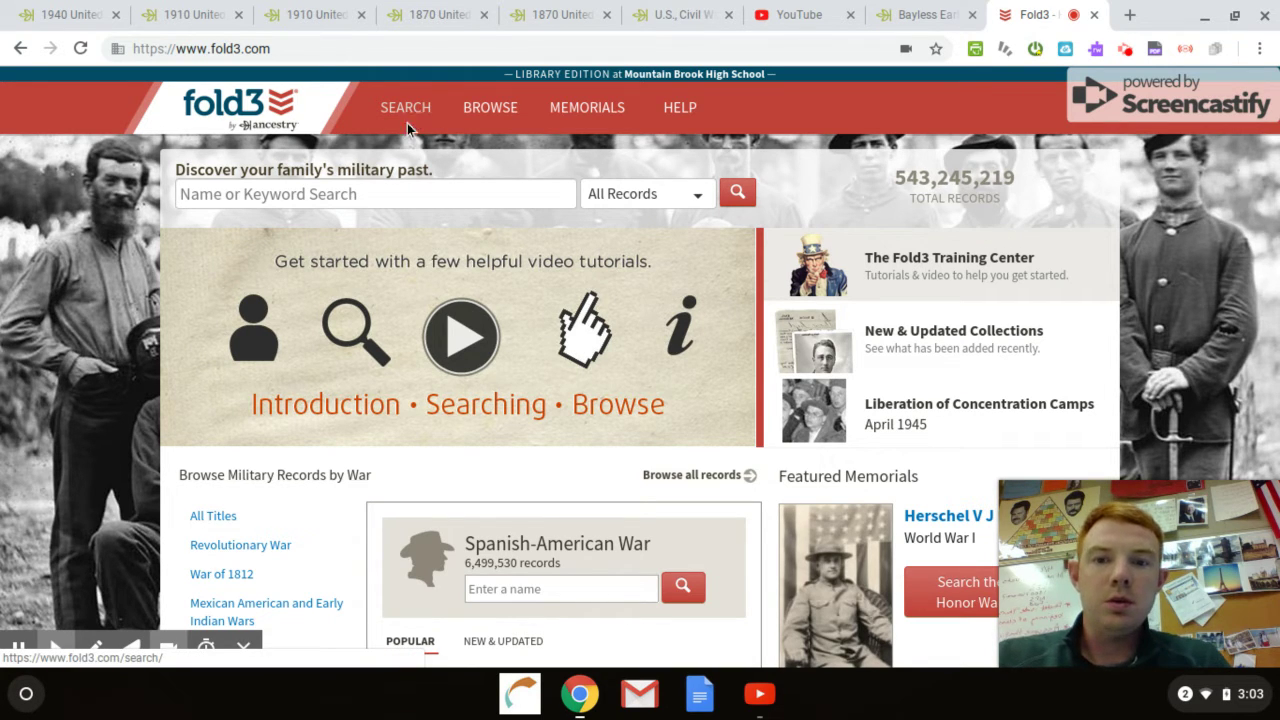
scroll(338, 265, down, 3)
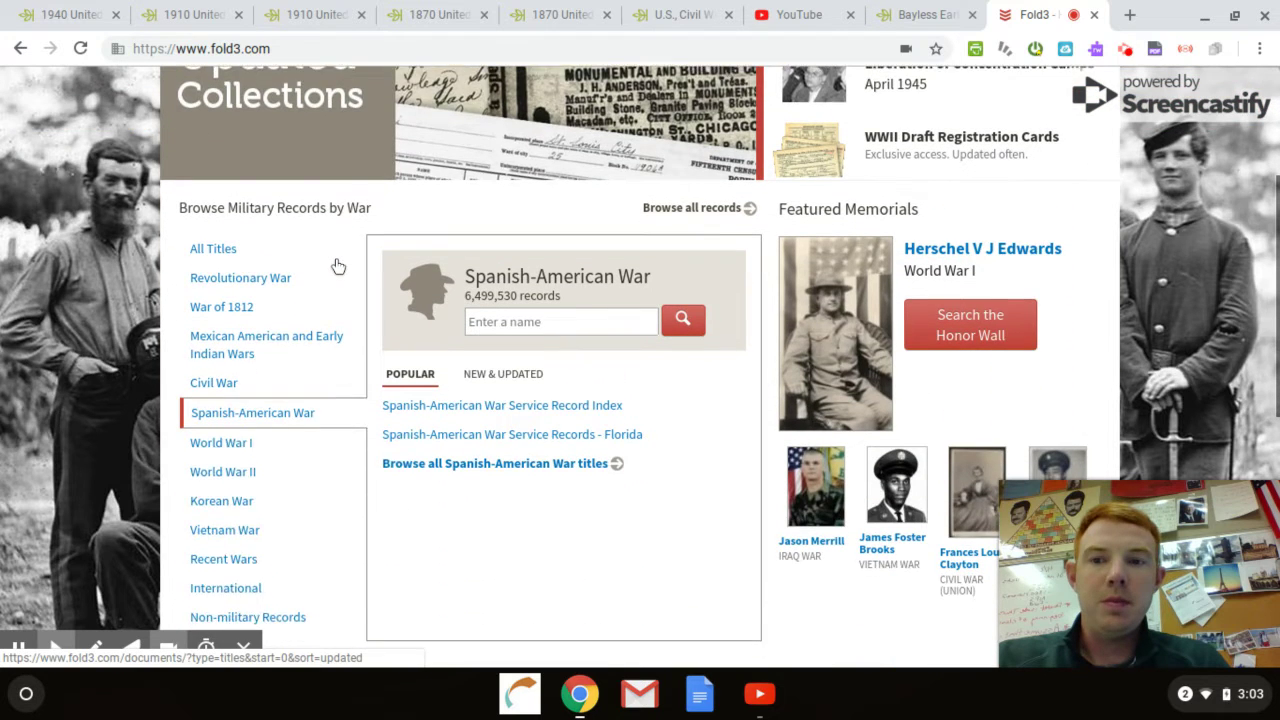
click(216, 358)
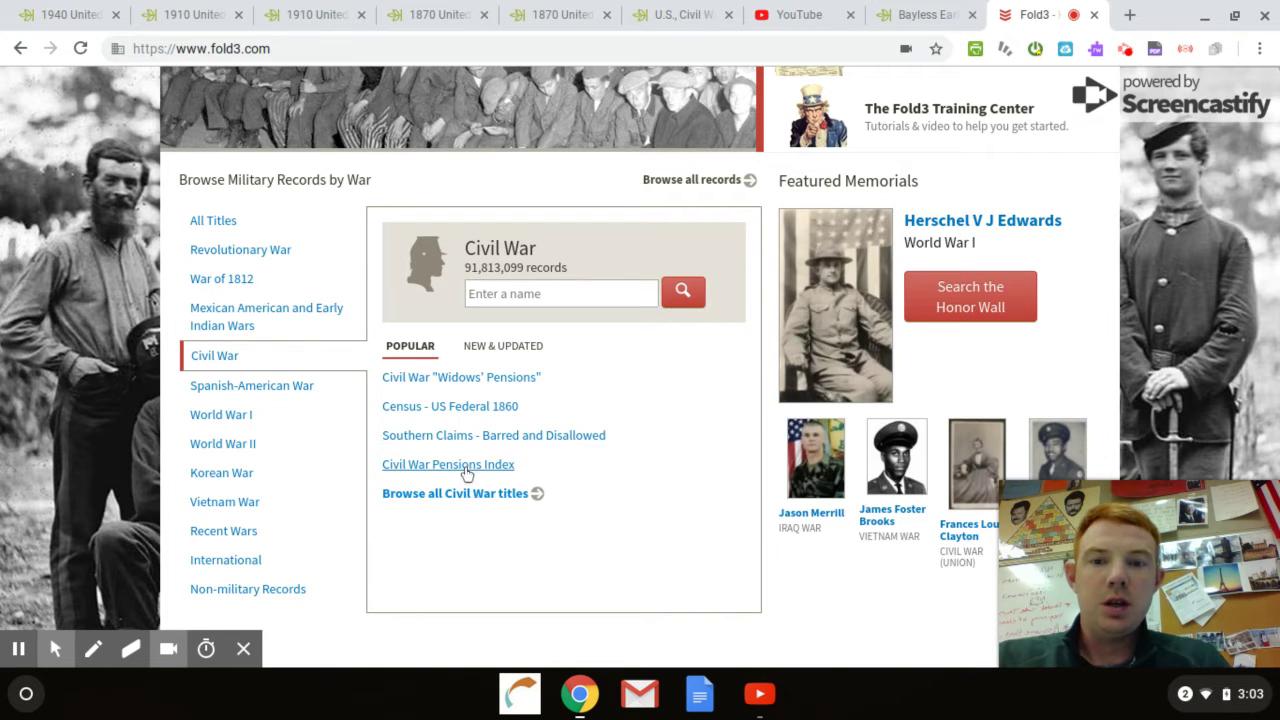
click(471, 497)
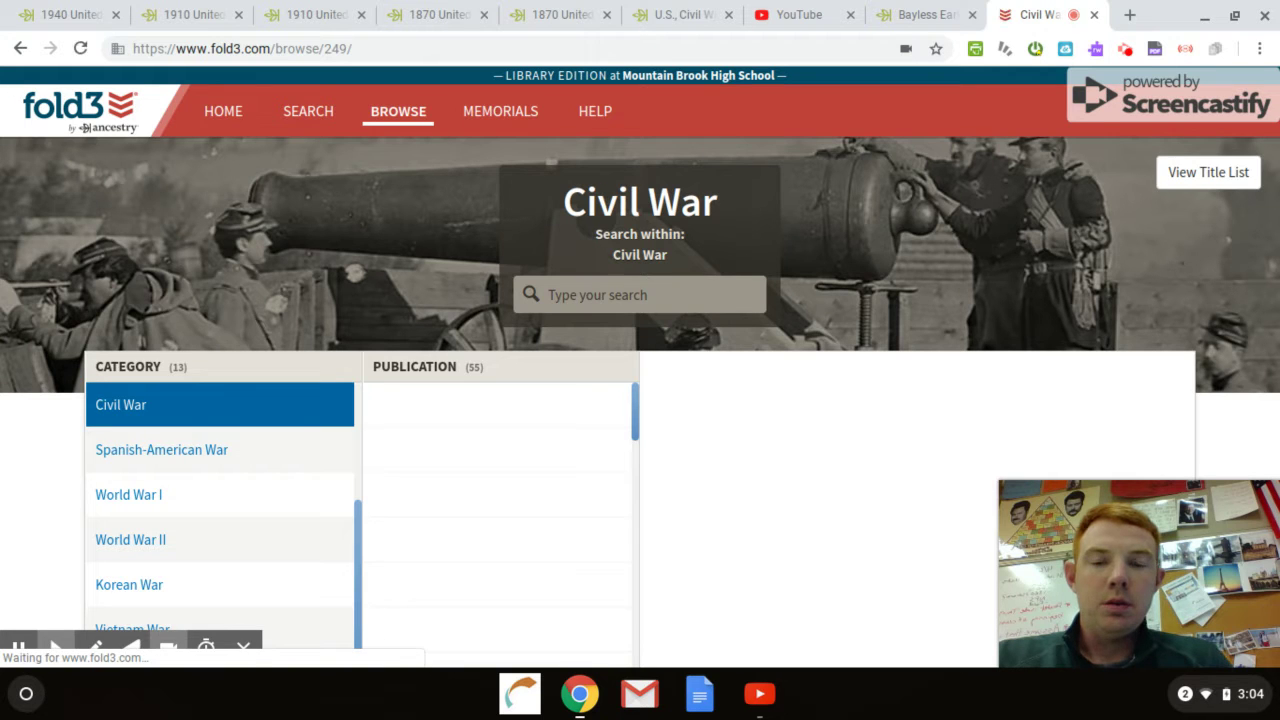
Scroll the Civil War publications and open Civil War Service Records.
scroll(531, 451, down, 5)
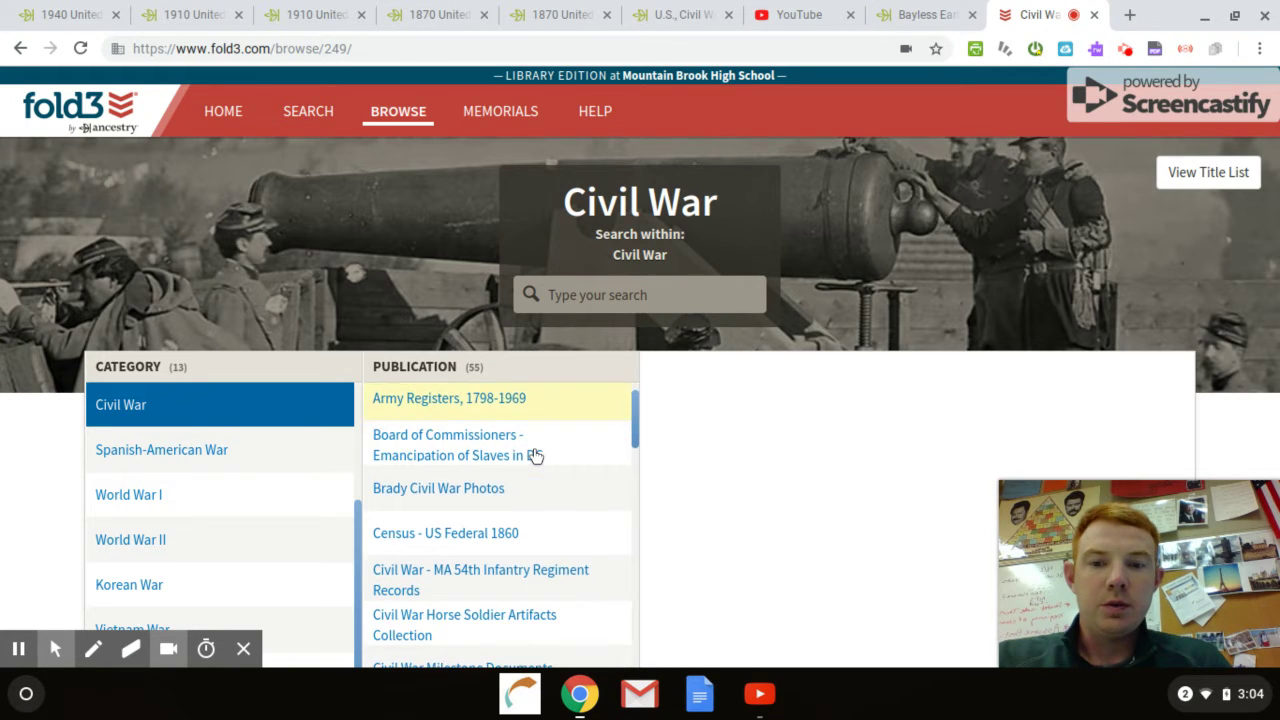
scroll(536, 455, down, 4)
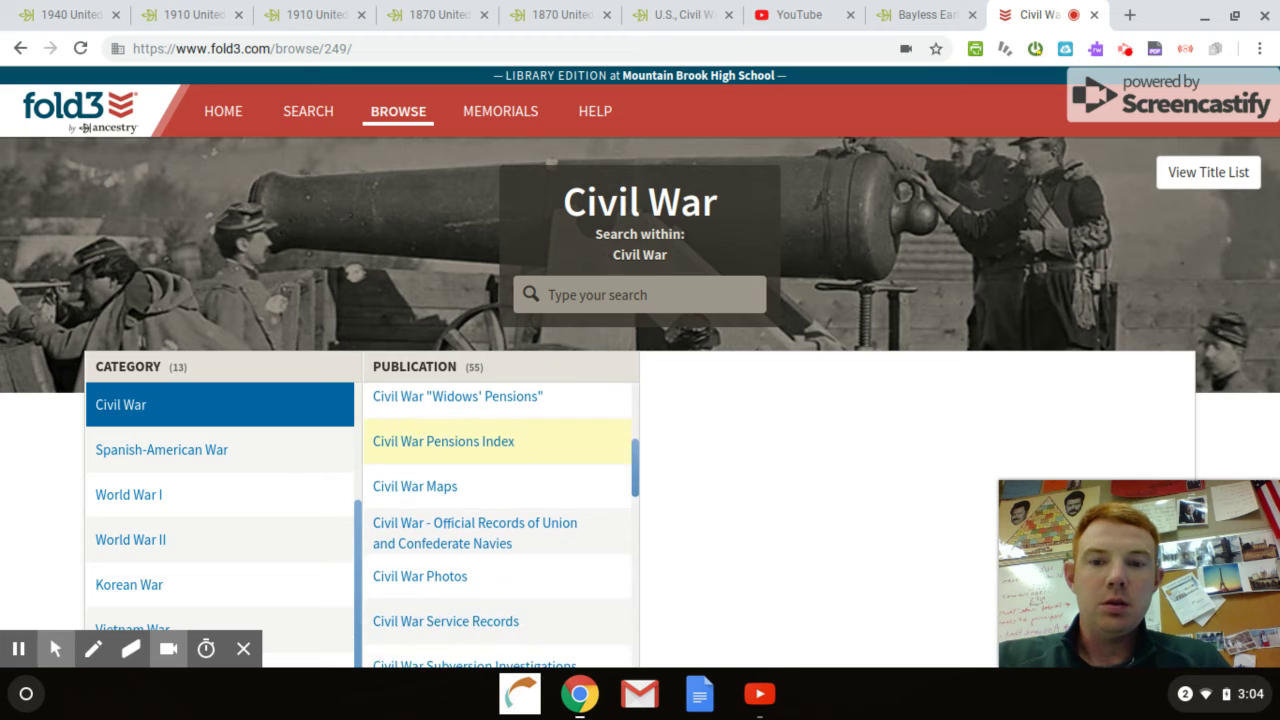
scroll(478, 483, down, 2)
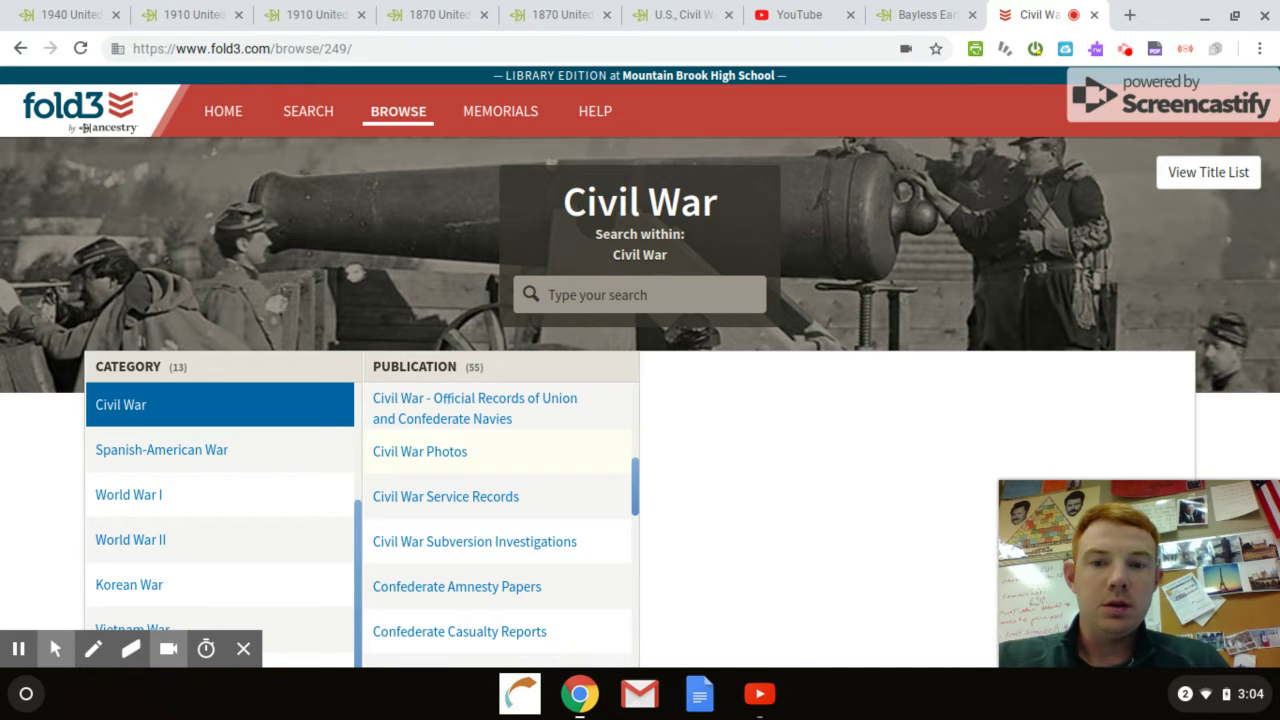
click(476, 483)
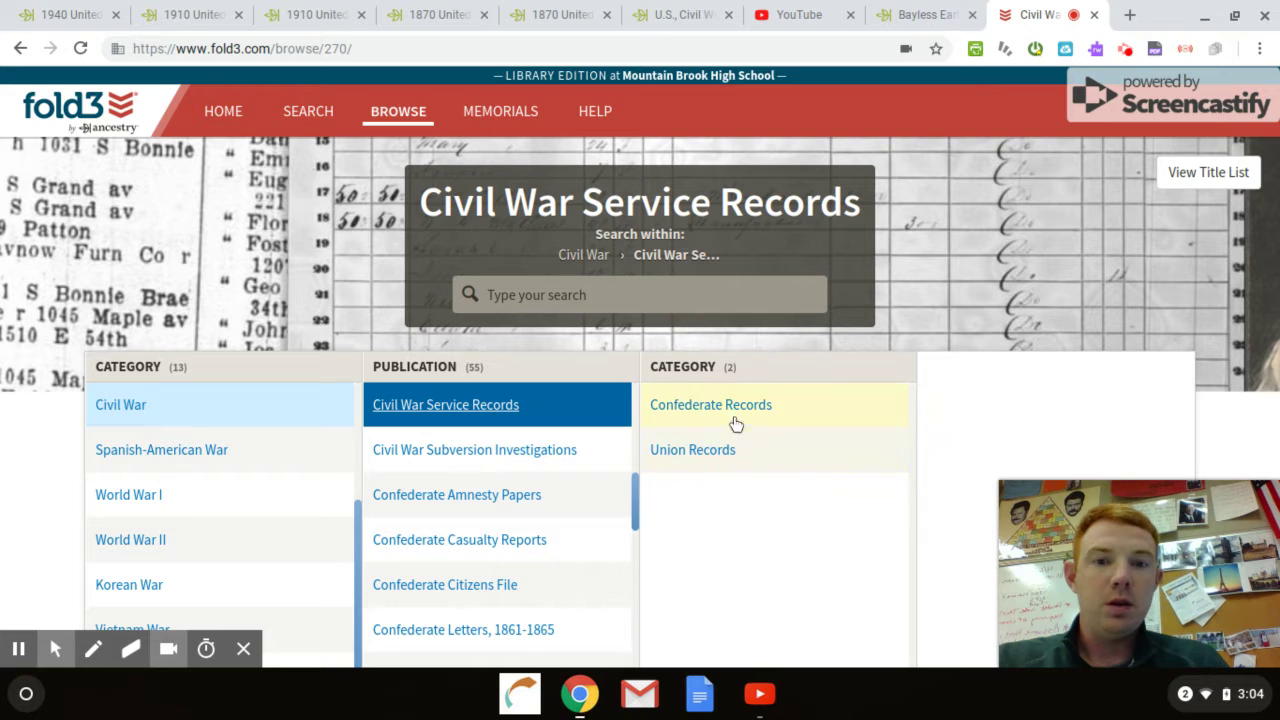
Open the Confederate Records category, then its Alabama publication.
click(735, 412)
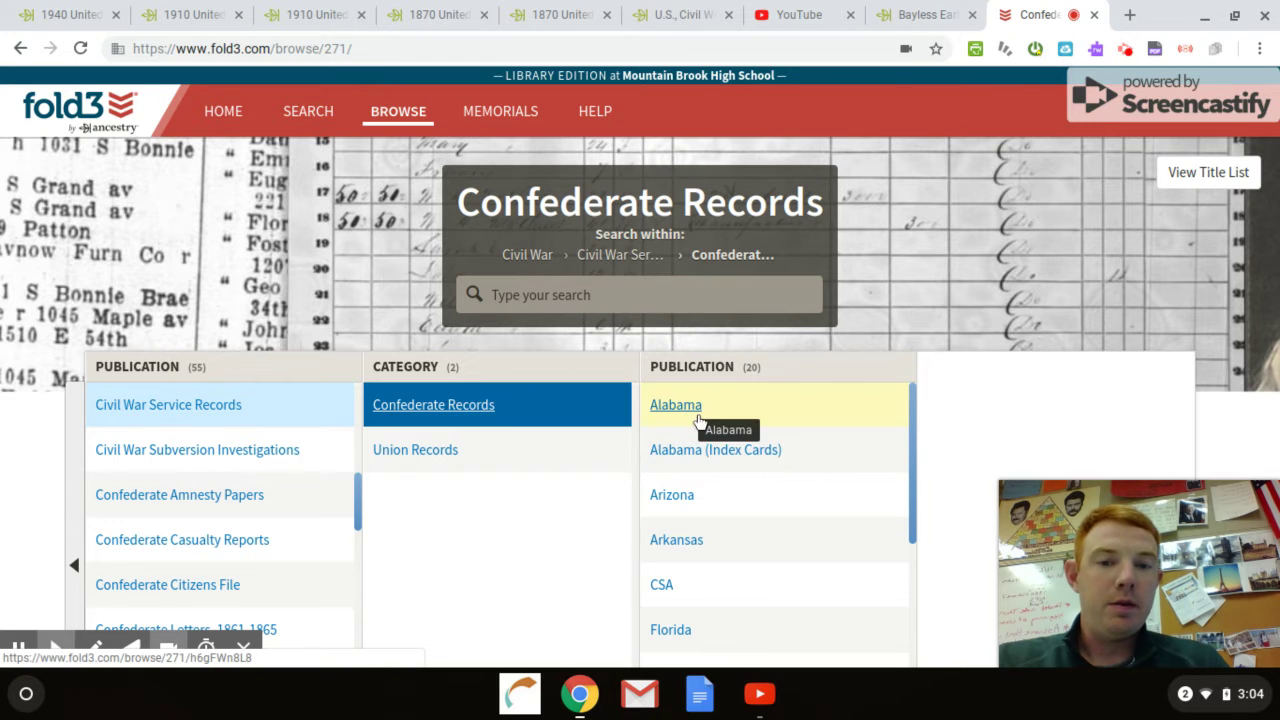
scroll(762, 527, down, 1)
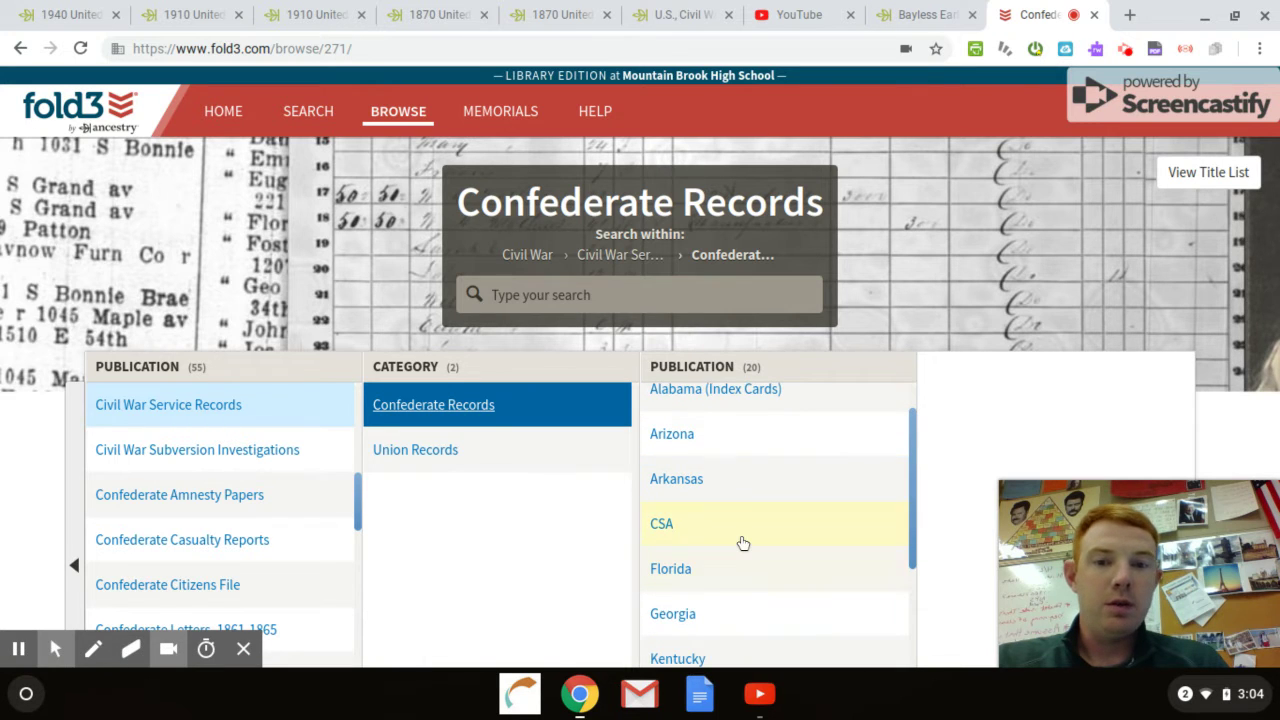
scroll(740, 540, up, 1)
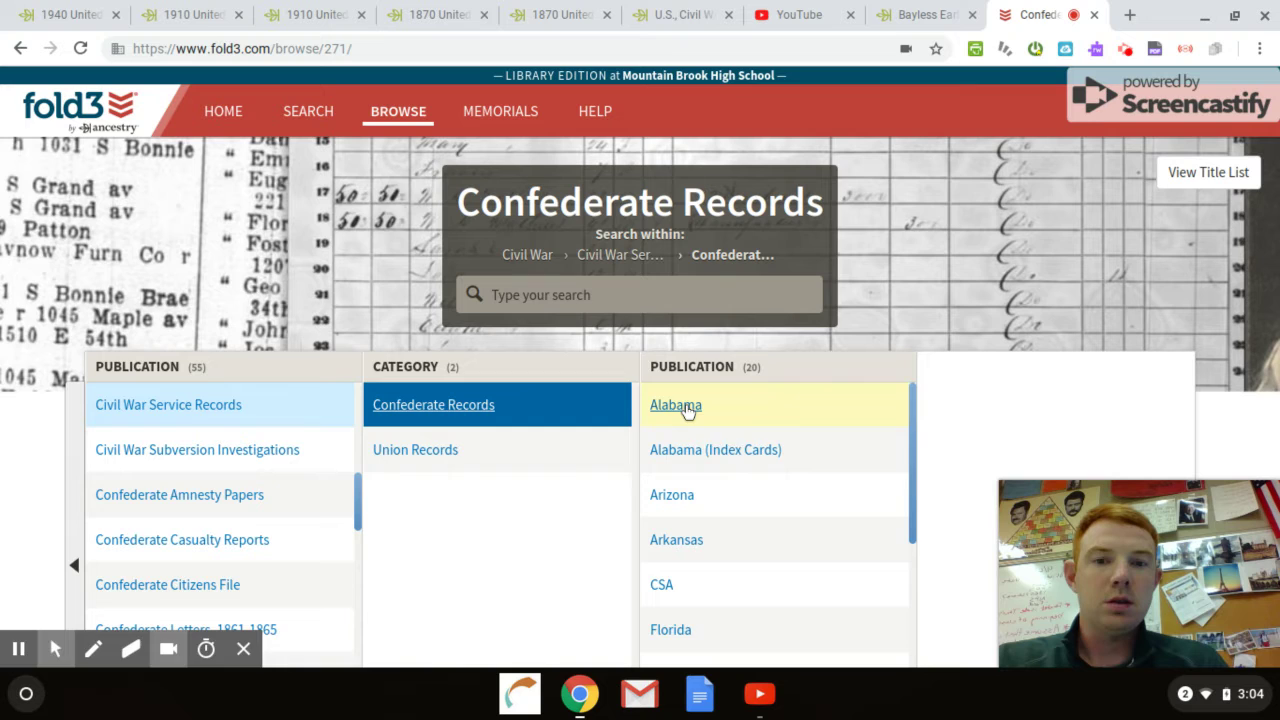
click(686, 410)
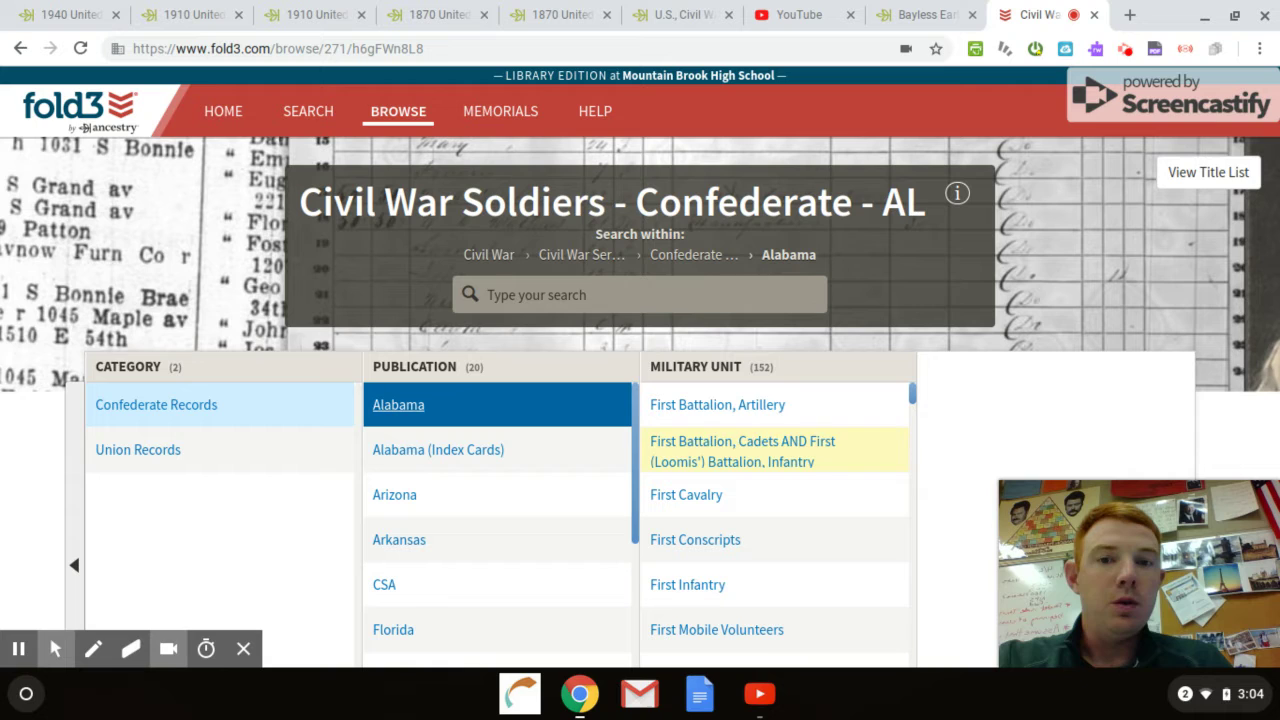
Search the Alabama Confederate collection for 'moton'.
click(698, 296)
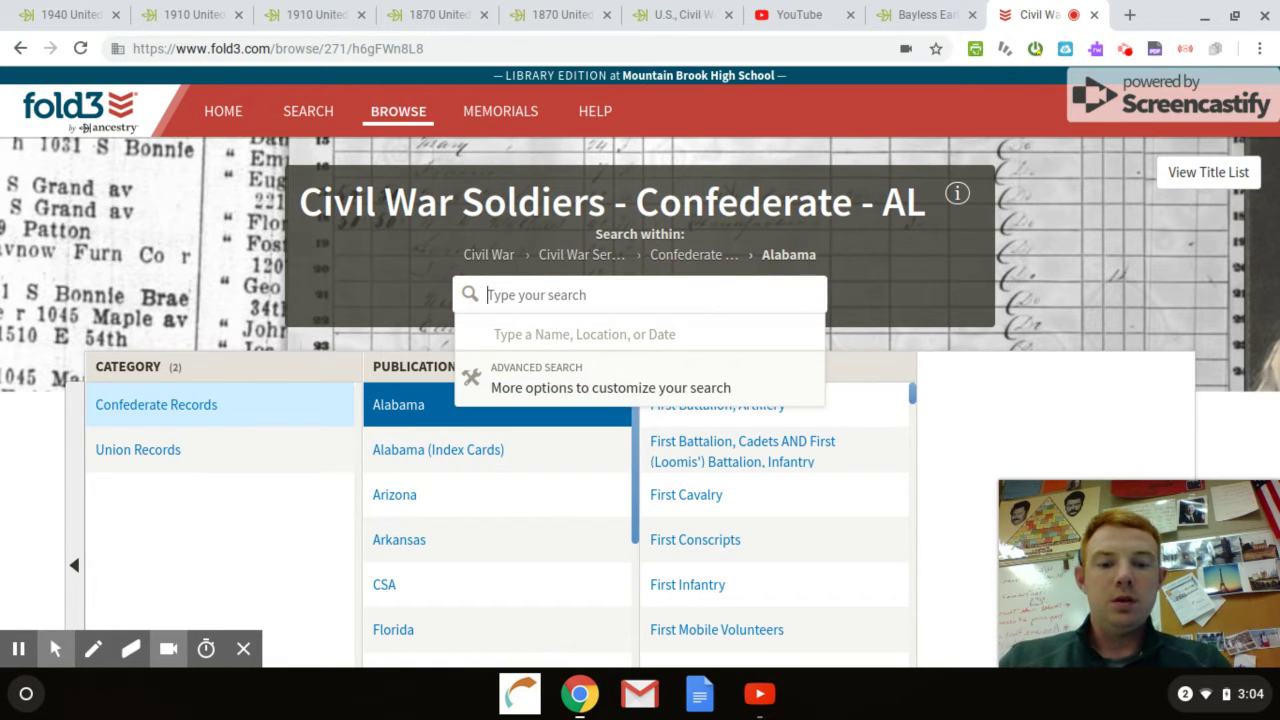
text(moton)
key(Return)
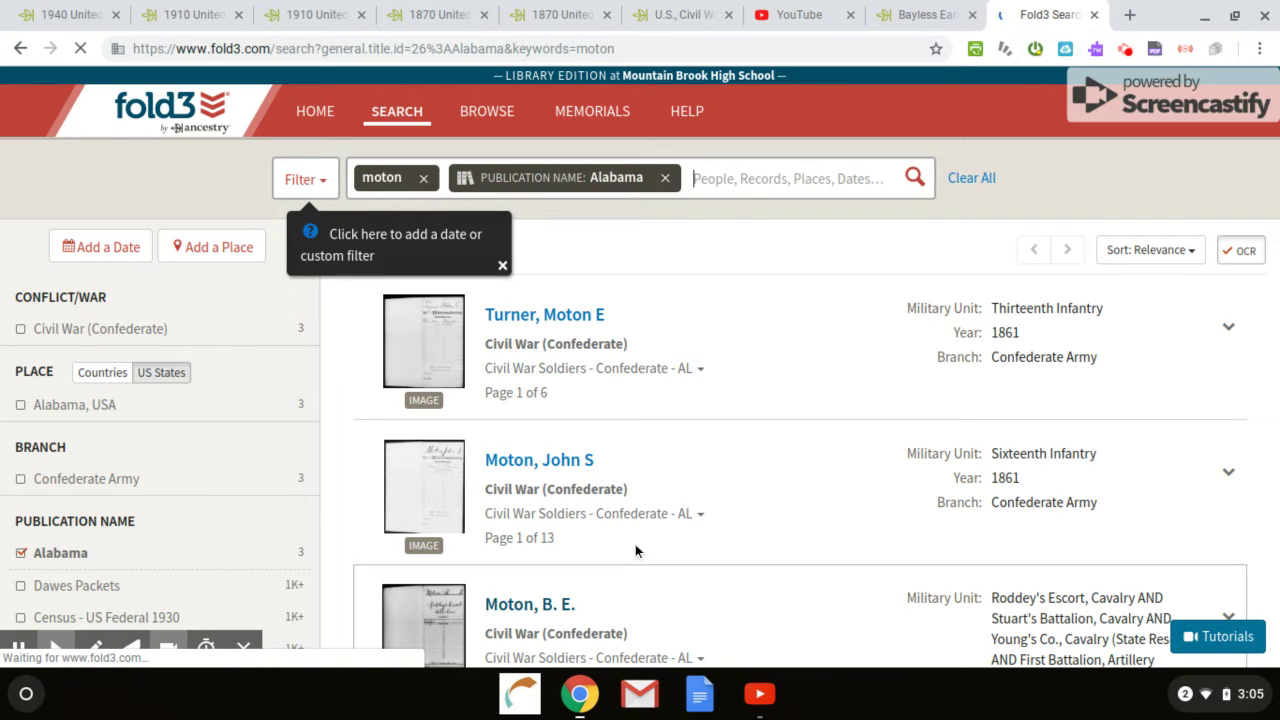
Scroll through the three moton results, then return to the Fold3 home page.
scroll(634, 544, down, 1)
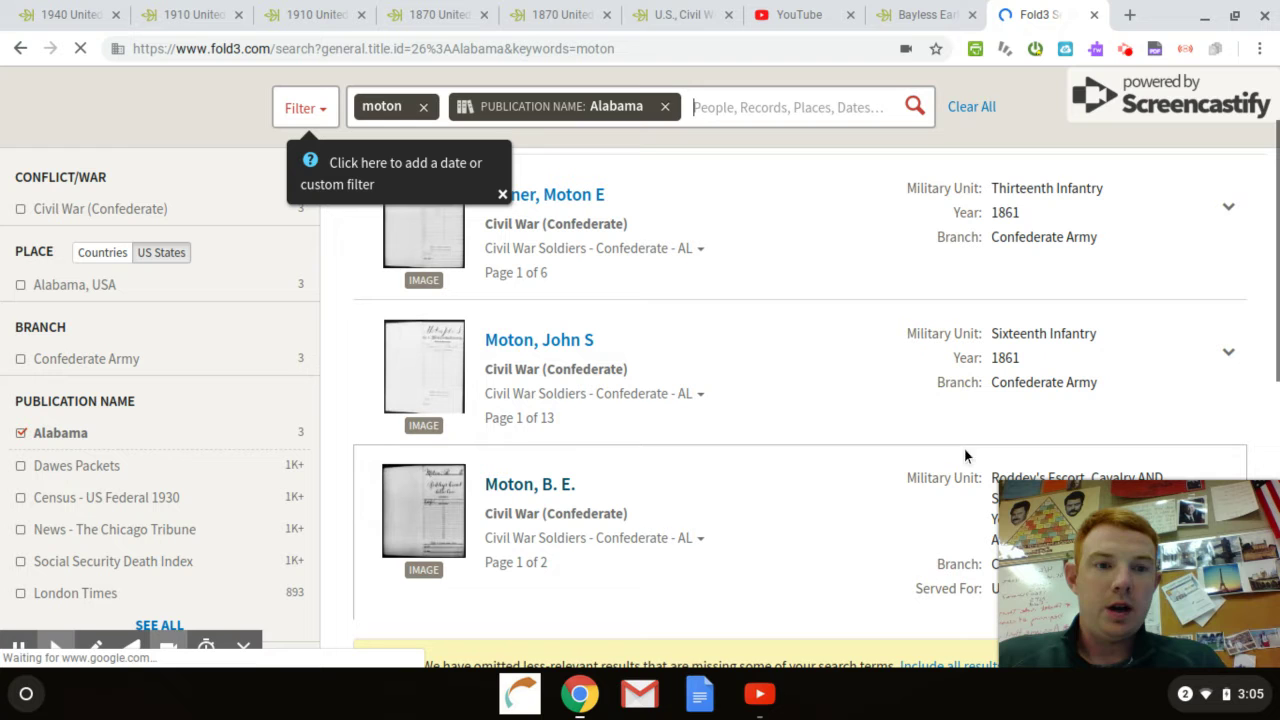
scroll(914, 519, down, 1)
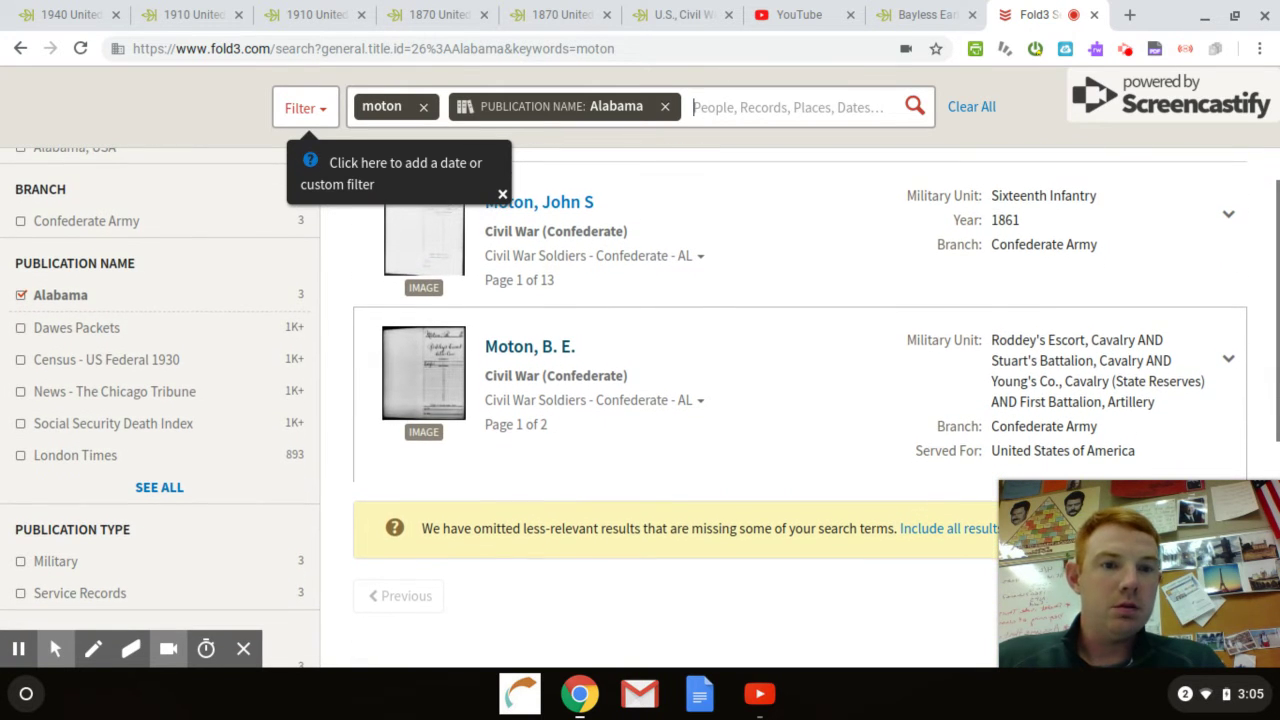
scroll(834, 437, up, 2)
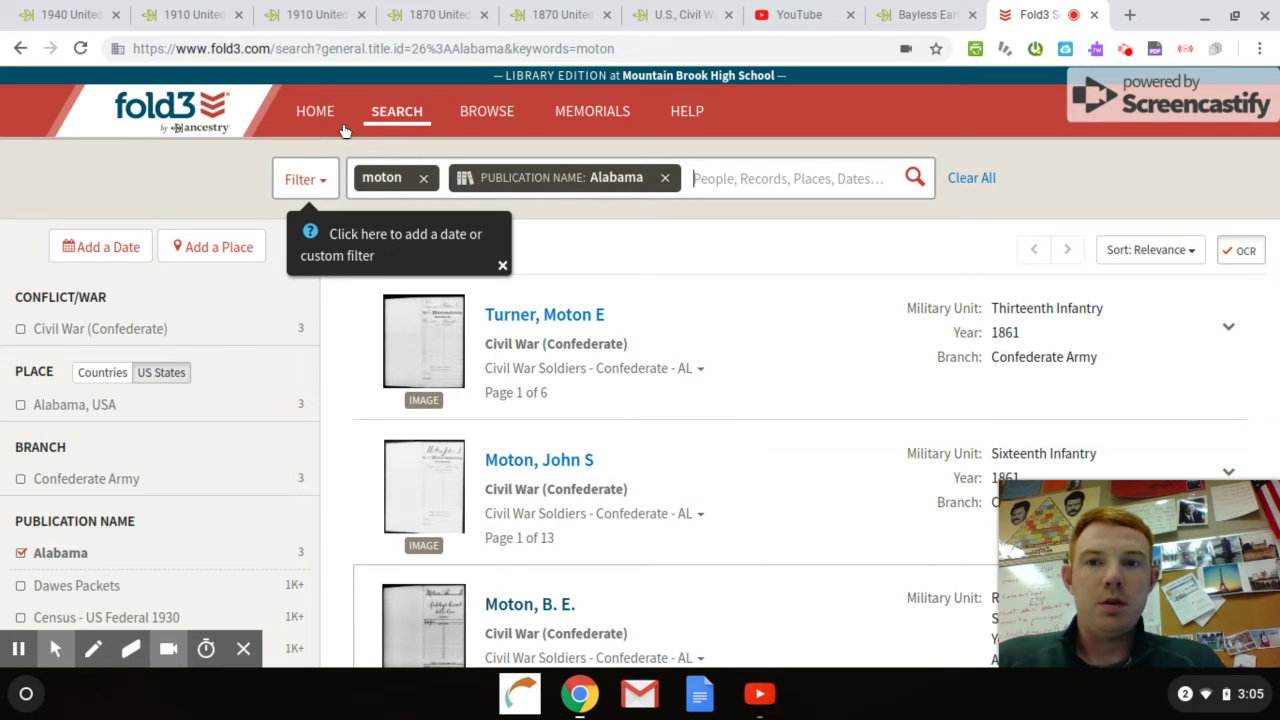
click(318, 113)
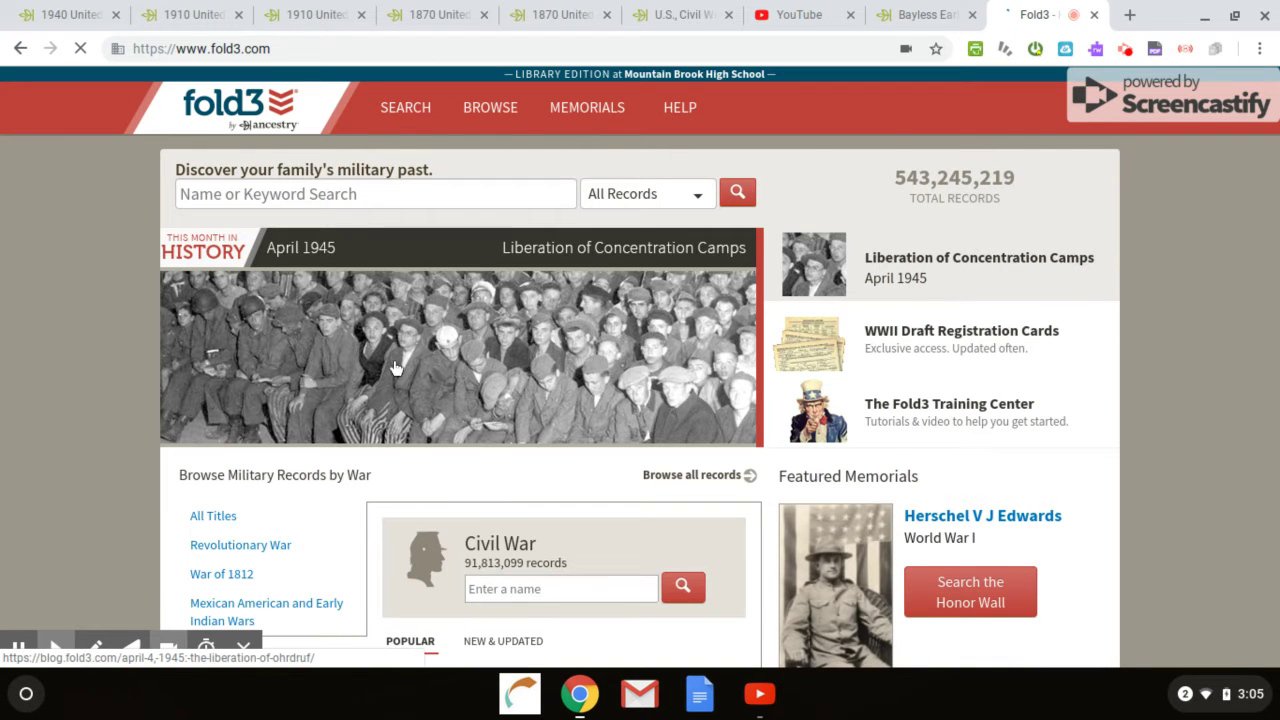
Go back through Civil War titles, Service Records and Confederate Records to the Alabama collection.
scroll(357, 420, down, 3)
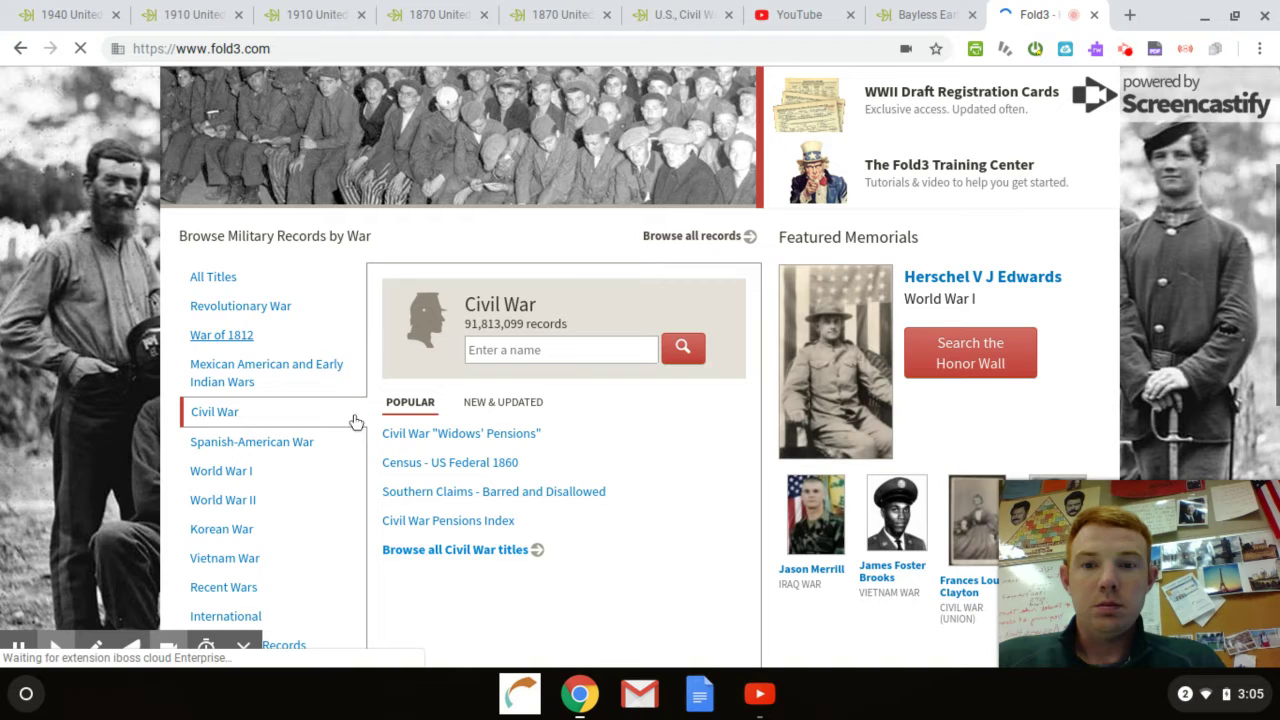
click(492, 556)
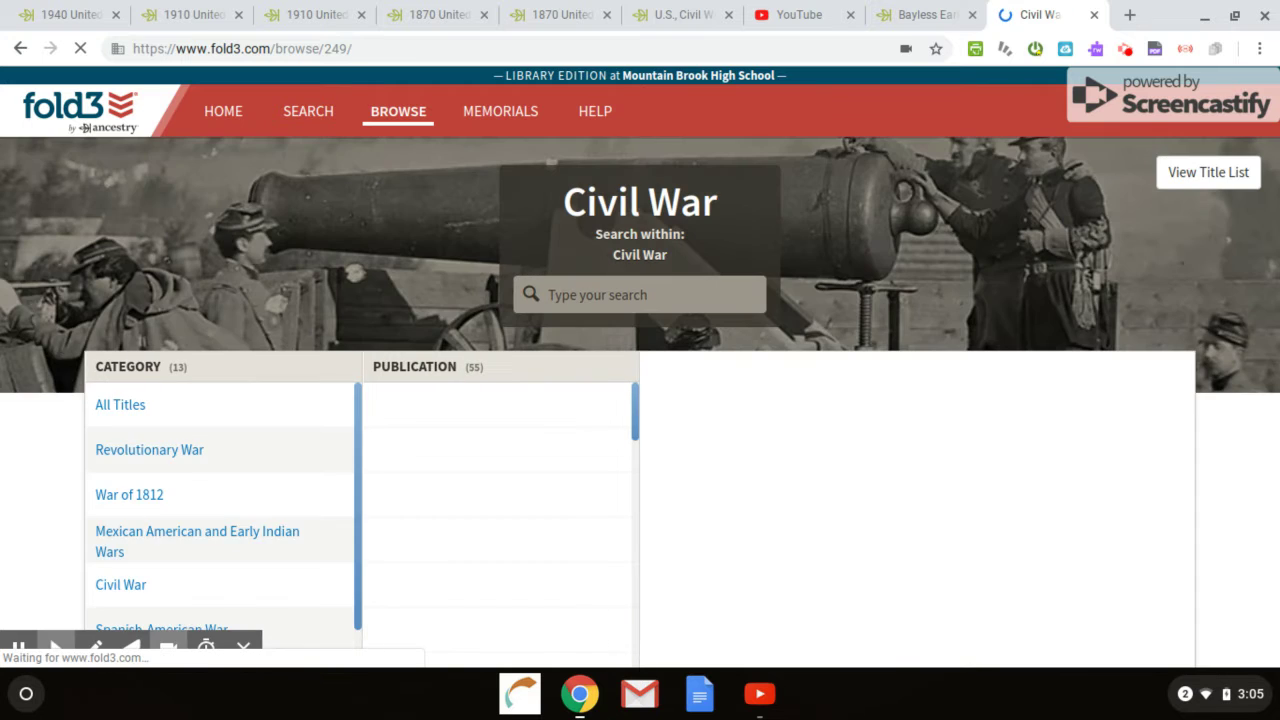
scroll(552, 494, down, 1)
scroll(554, 495, down, 5)
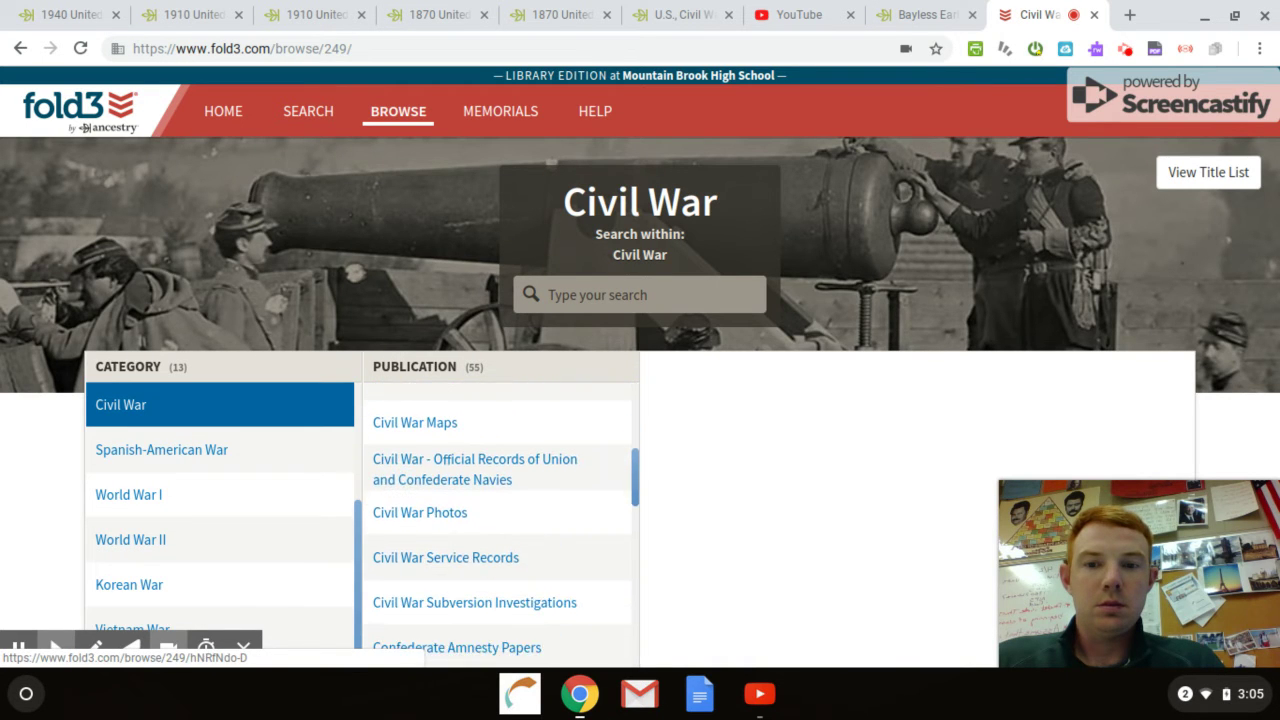
click(503, 542)
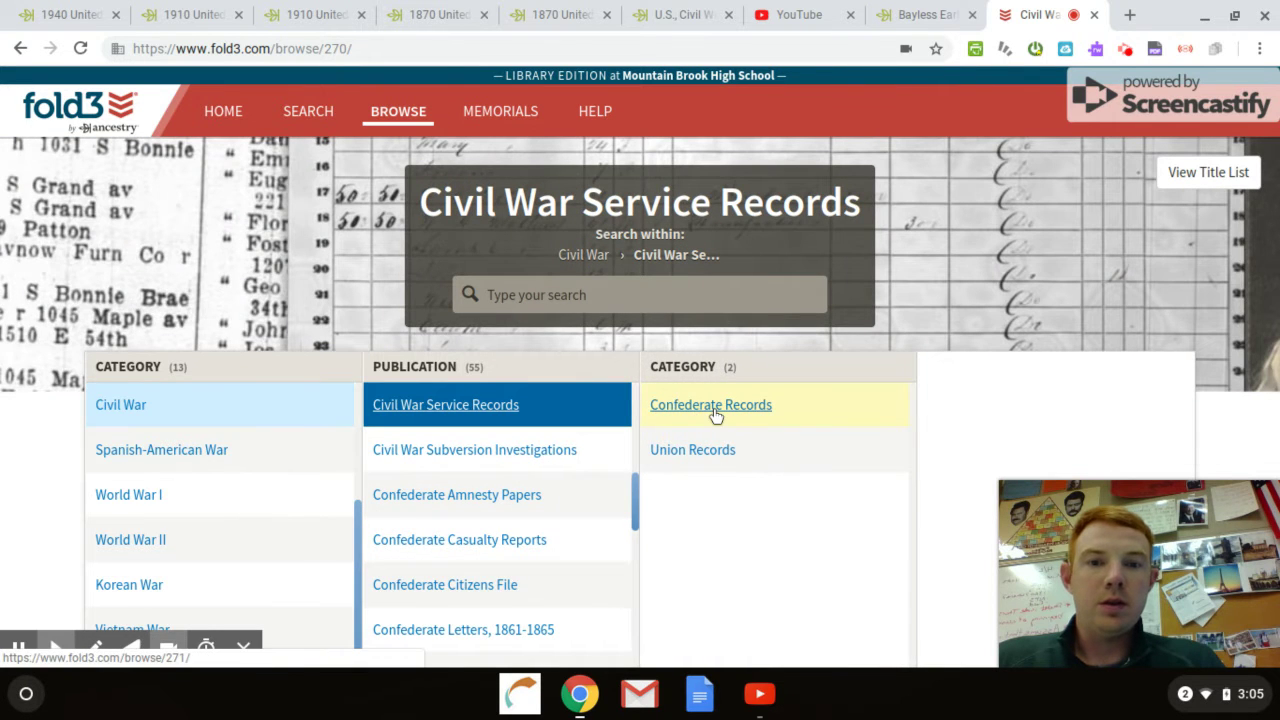
click(675, 408)
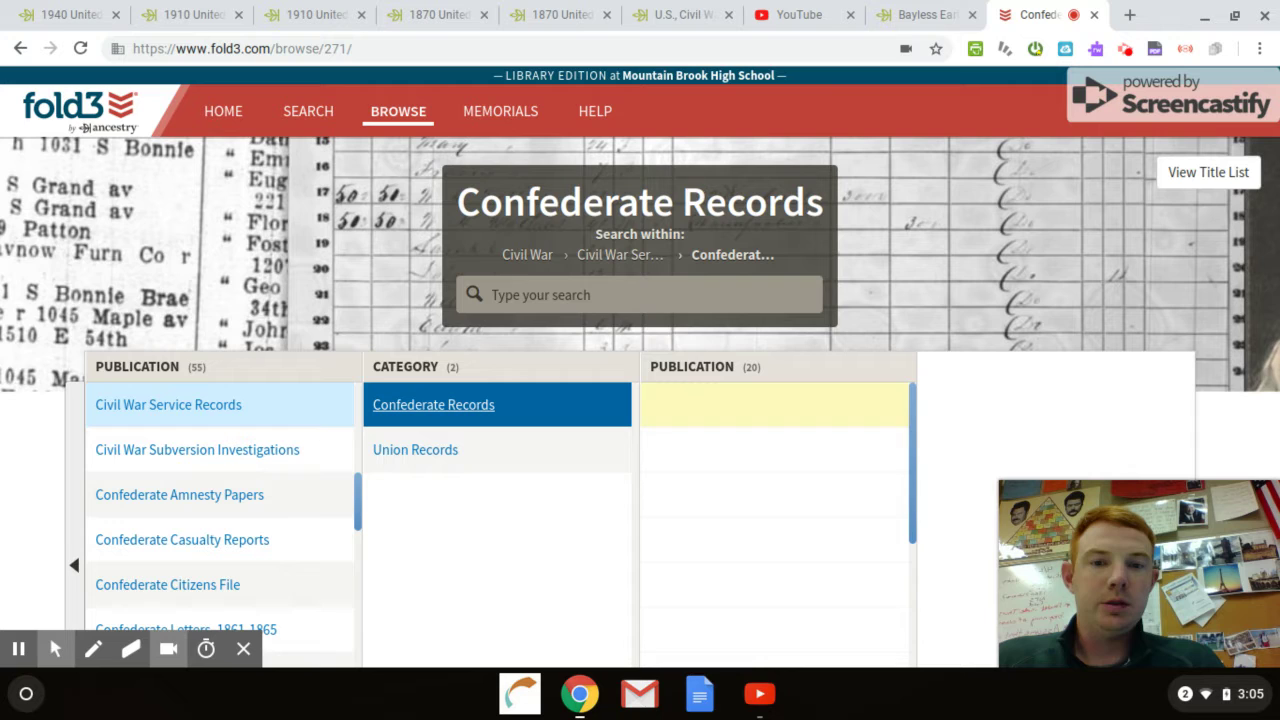
click(679, 404)
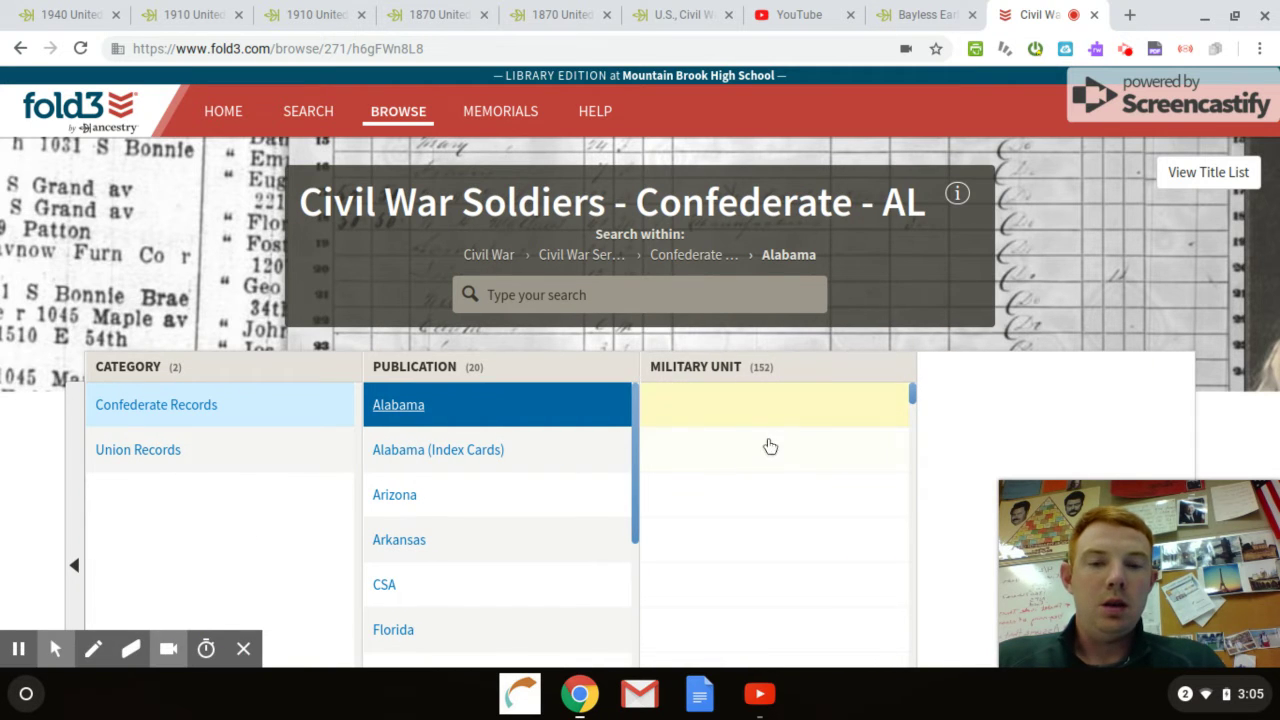
Filter Alabama records to the Twenty-seventh Infantry and surnames starting with M.
scroll(795, 455, down, 10)
scroll(795, 460, down, 10)
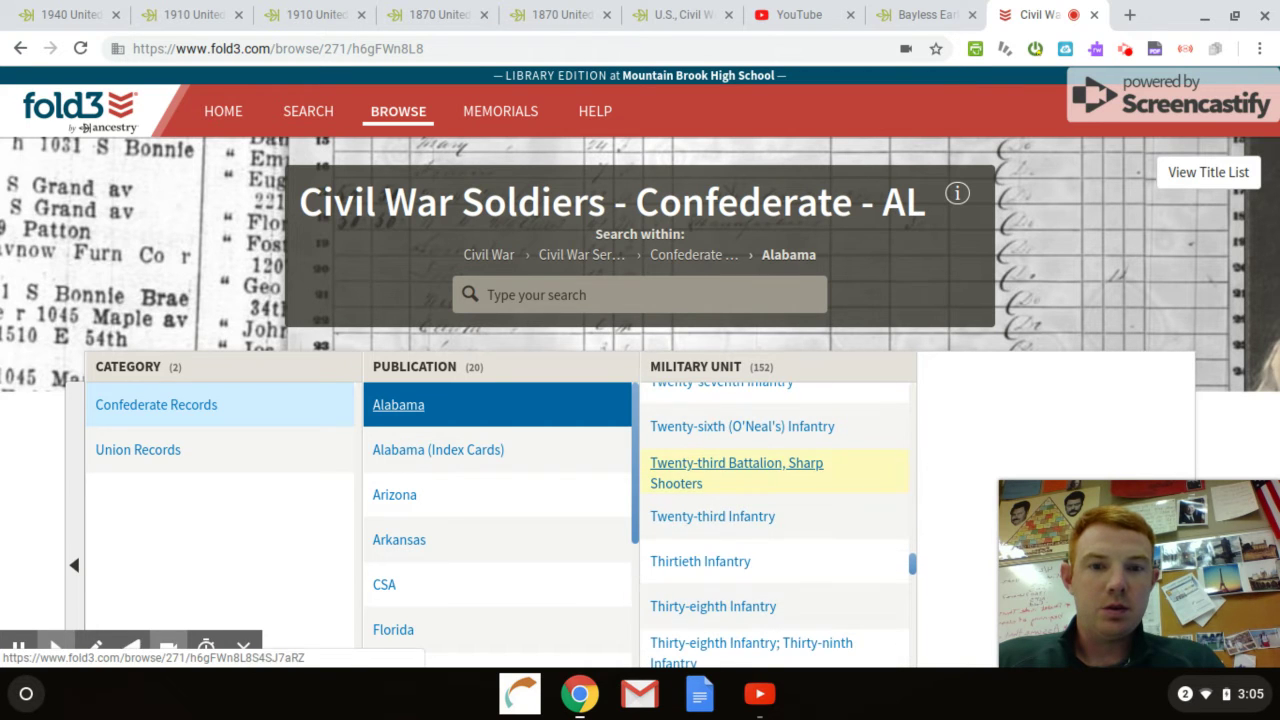
scroll(775, 500, down, 5)
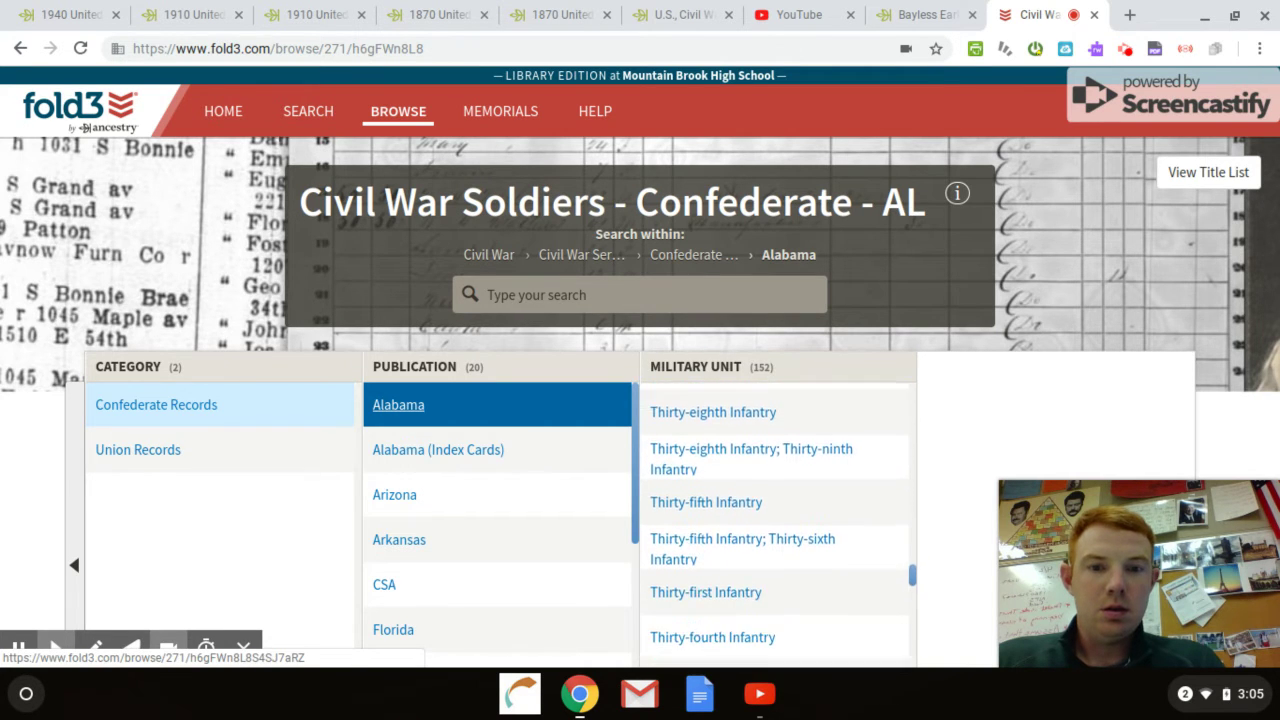
scroll(760, 455, up, 4)
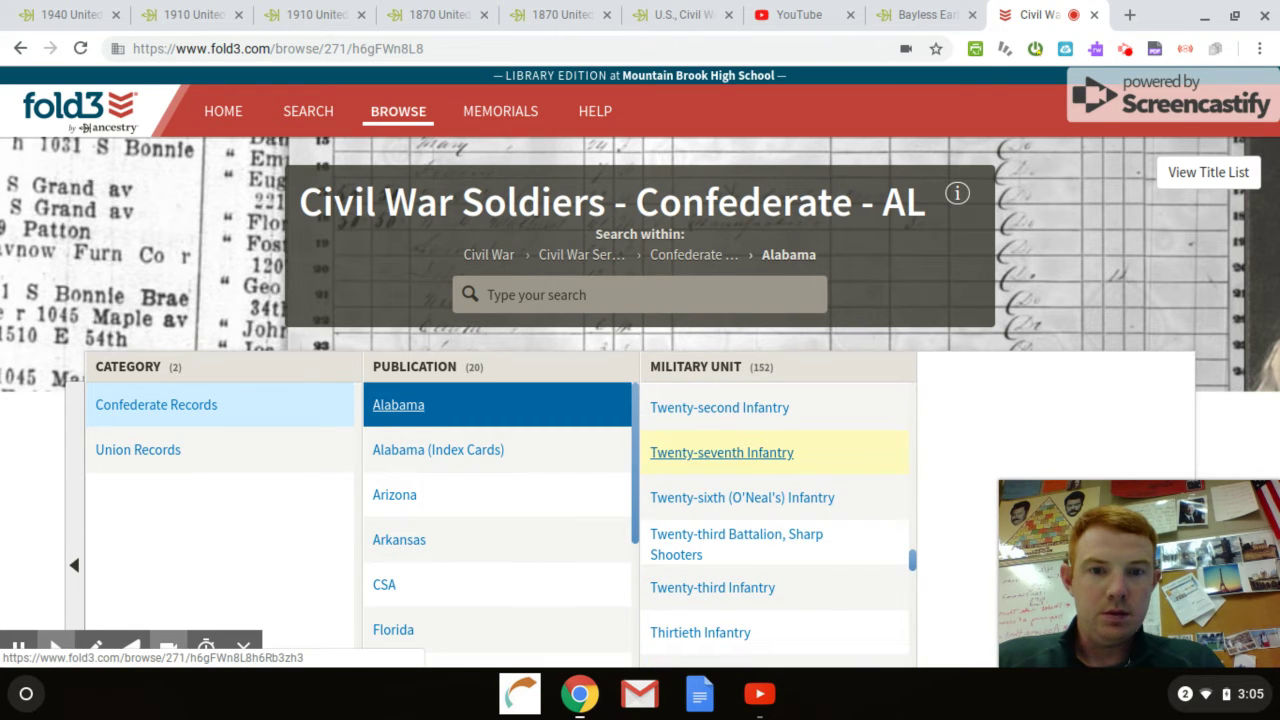
click(738, 456)
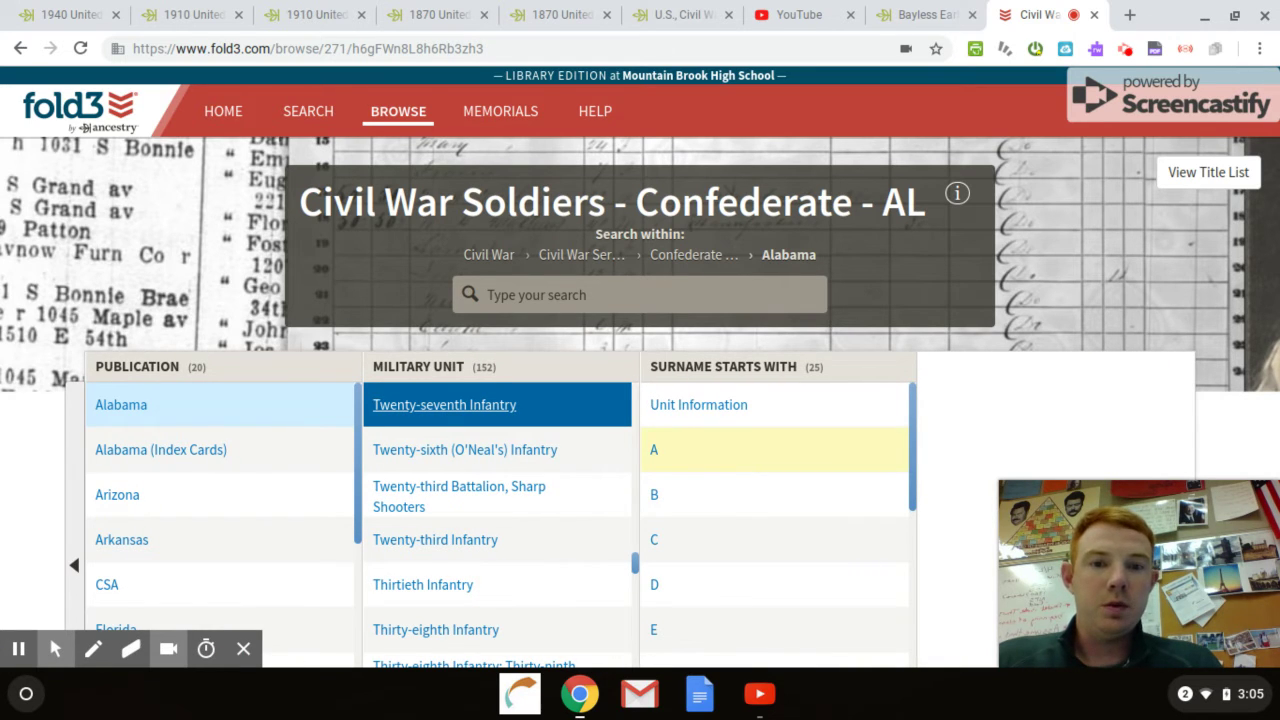
scroll(775, 450, down, 5)
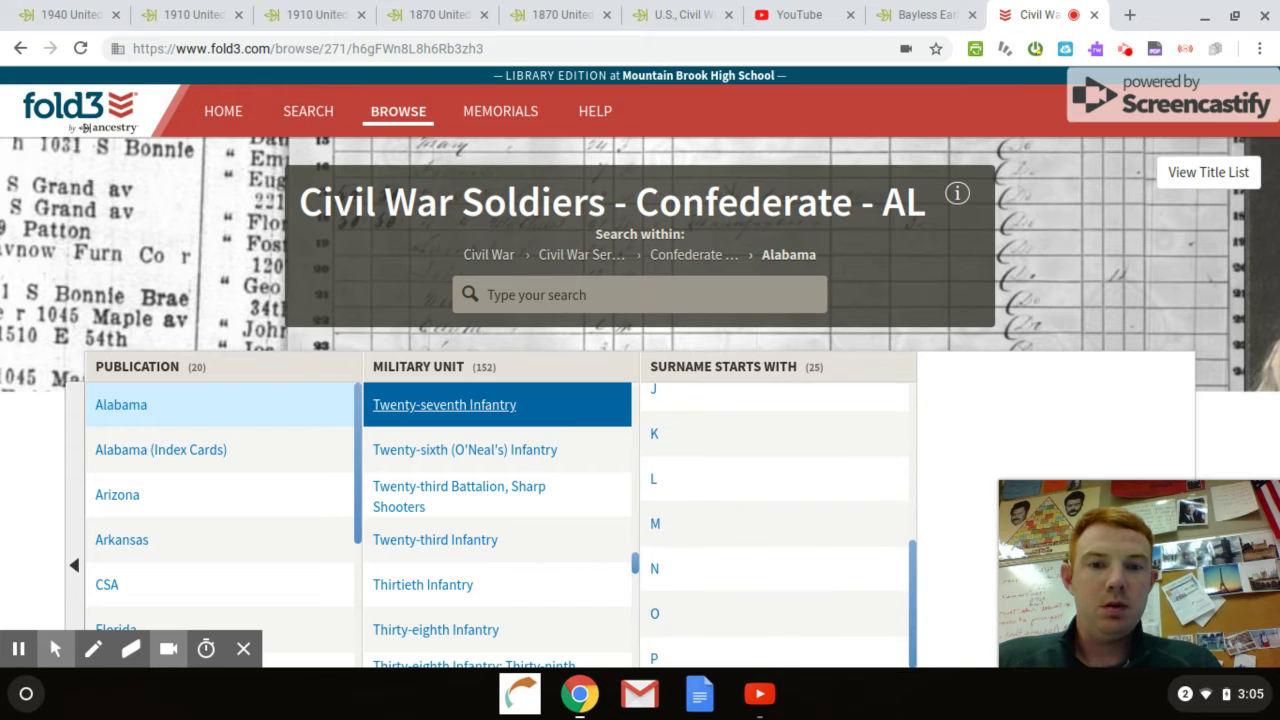
click(687, 530)
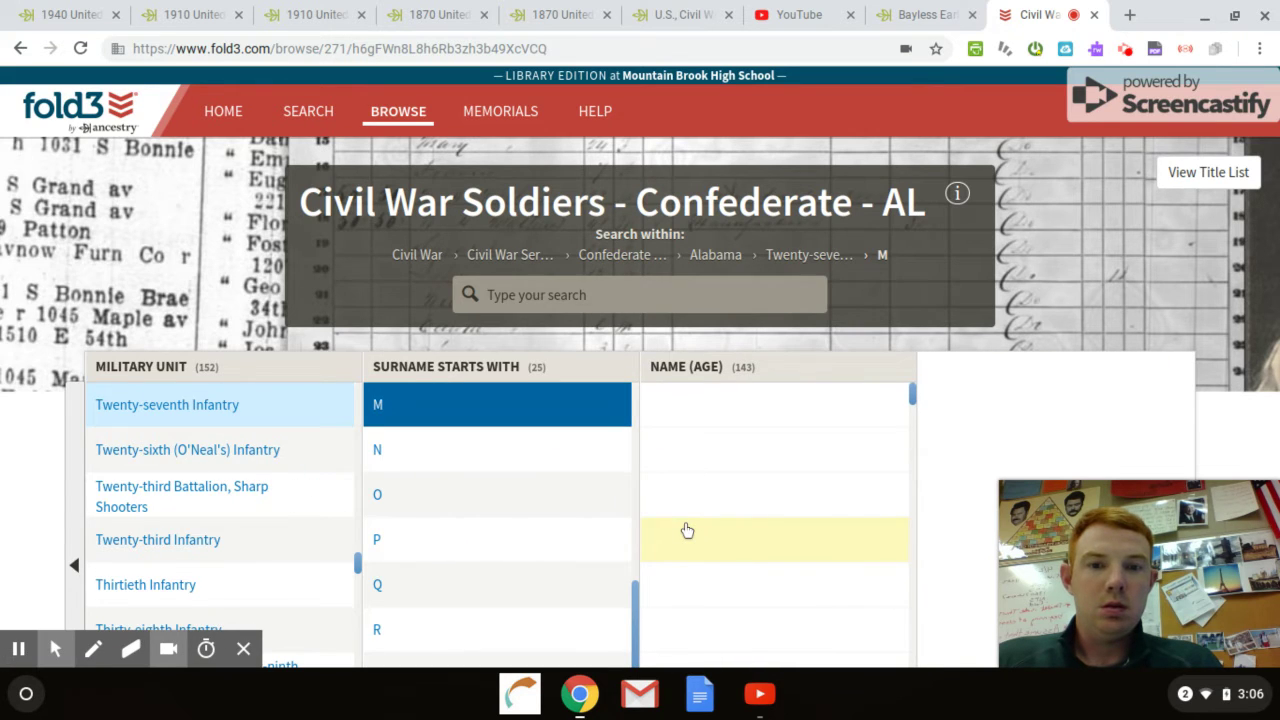
Open the researched soldier's entry among the M names and view its page 1 card image.
scroll(796, 506, down, 4)
scroll(796, 506, down, 5)
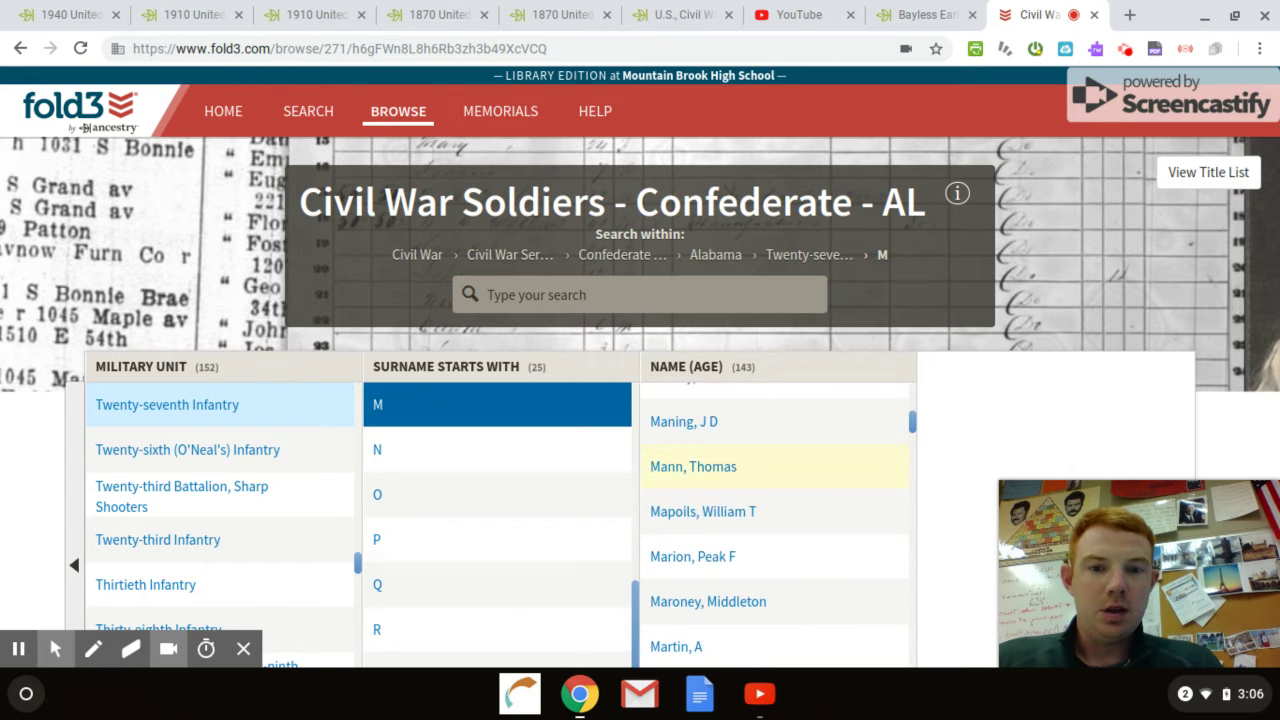
scroll(780, 490, down, 8)
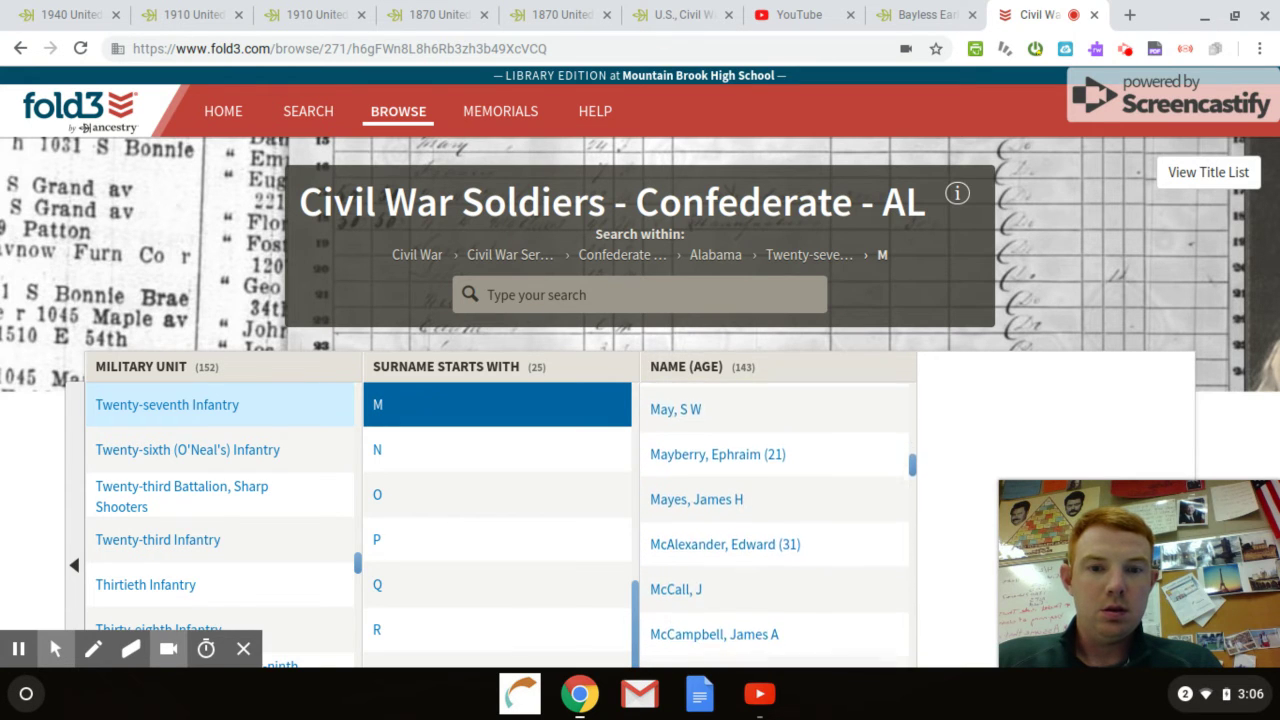
scroll(780, 520, down, 4)
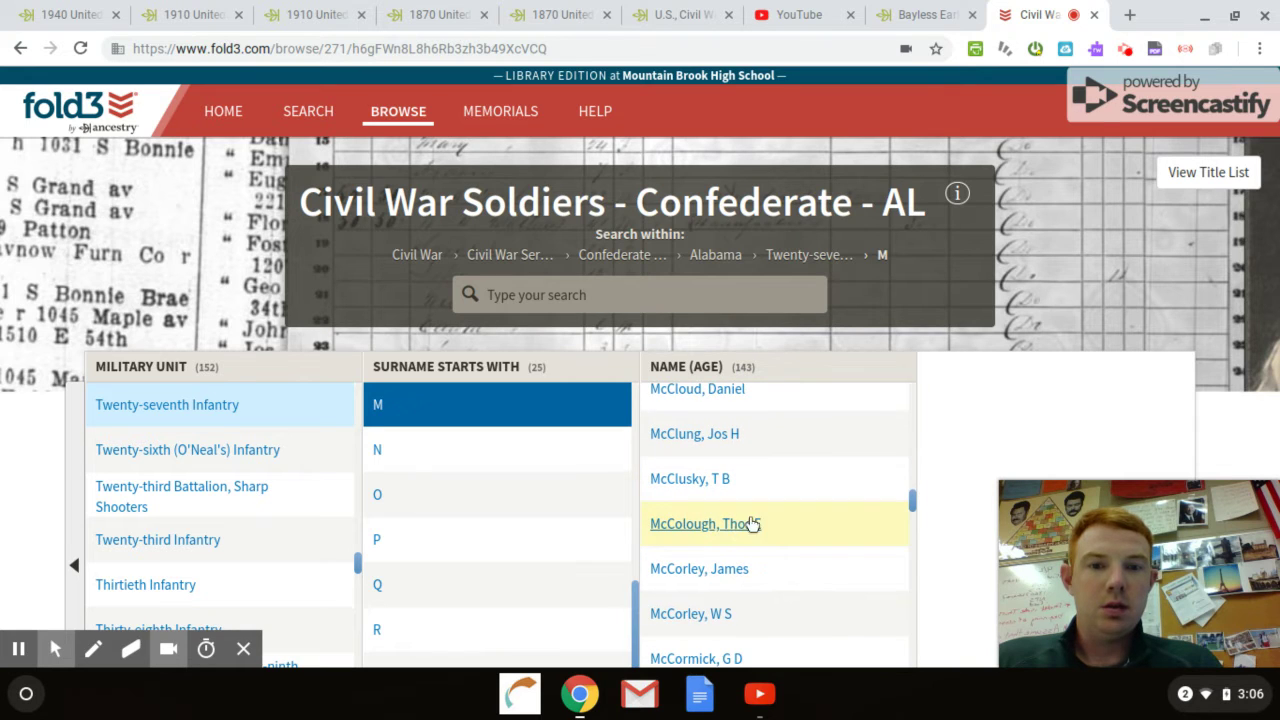
click(752, 527)
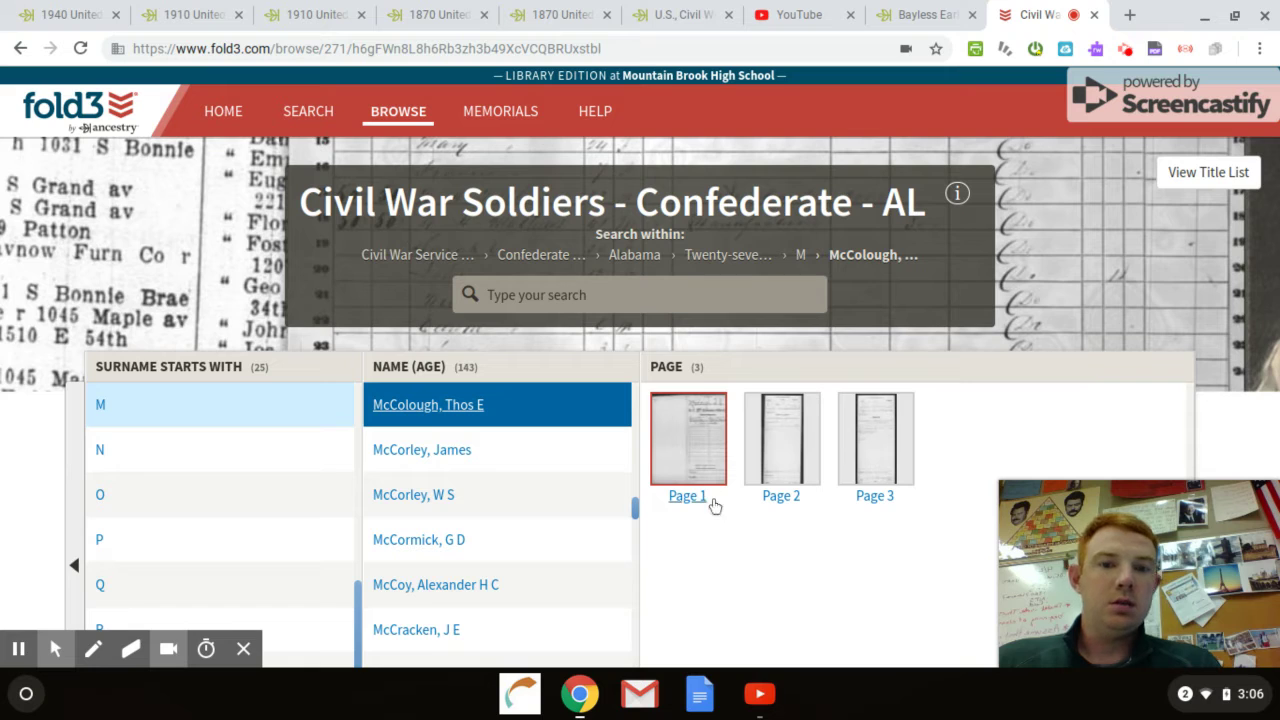
click(700, 451)
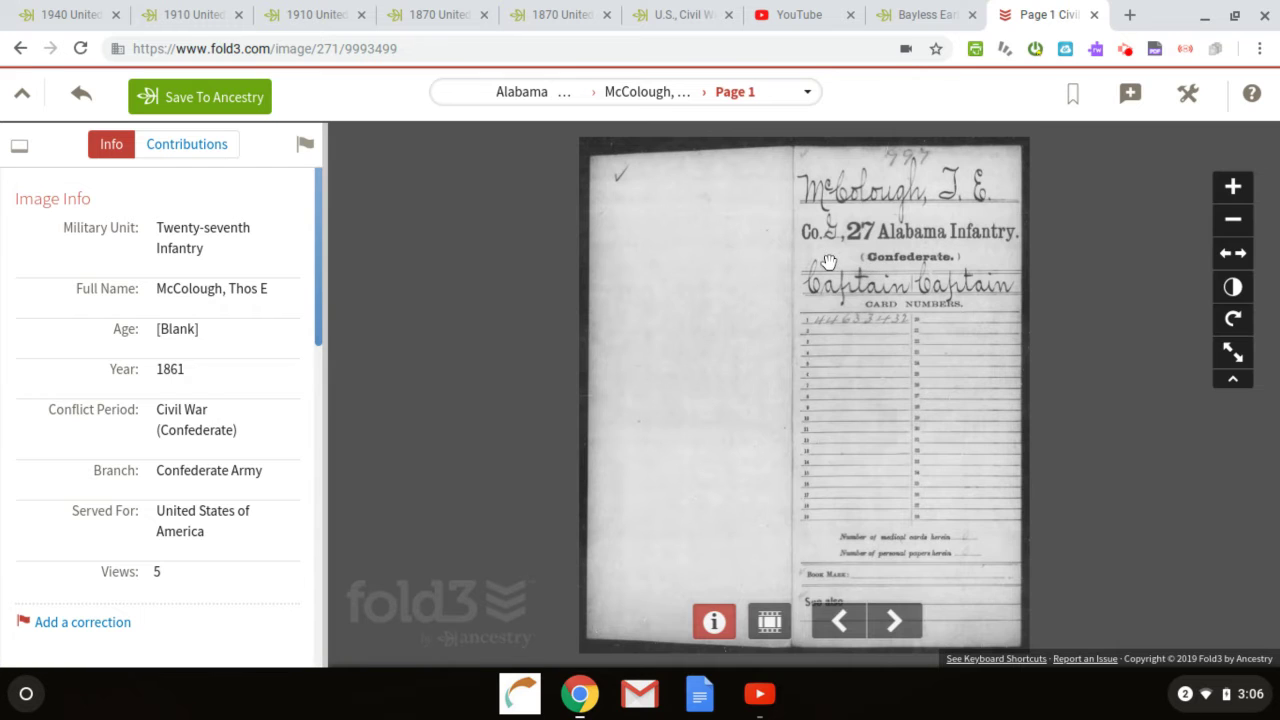
Advance to page 2, the 1861 Monthly Report card, and zoom in once.
click(896, 621)
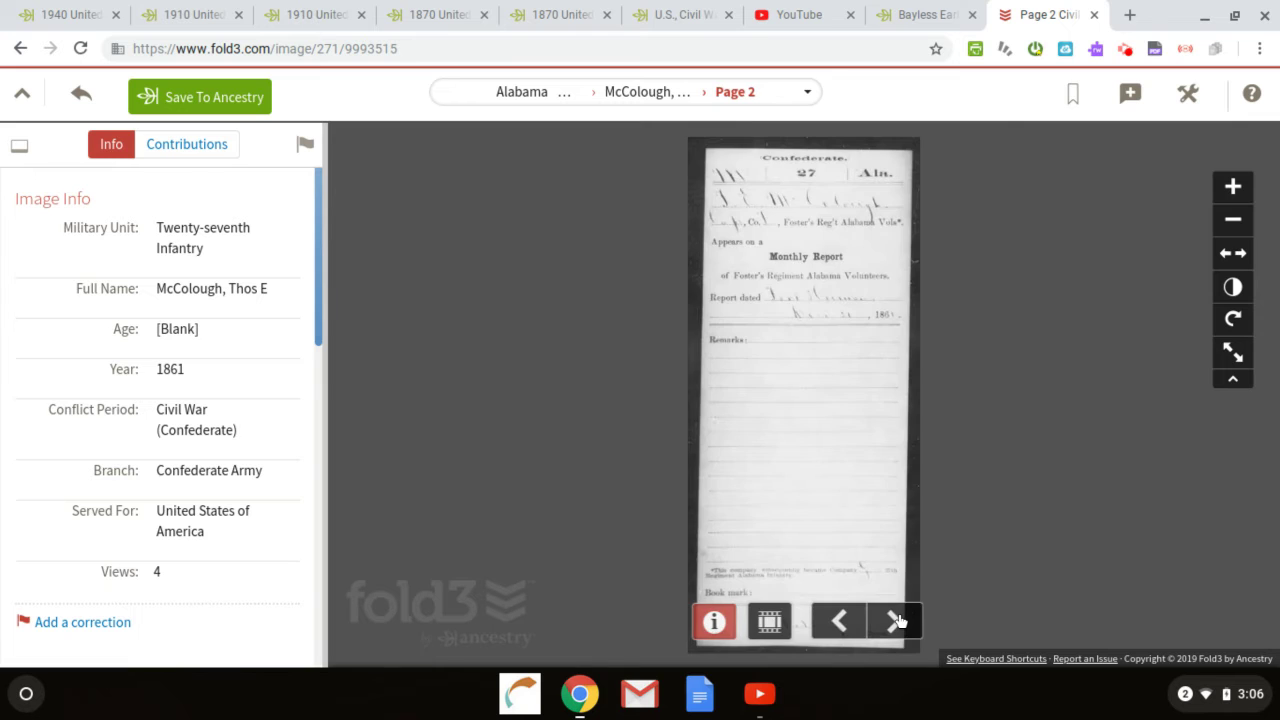
click(1233, 188)
Zoom the page 2 card two more steps and adjust its brightness and contrast sliders.
click(1233, 188)
click(1233, 188)
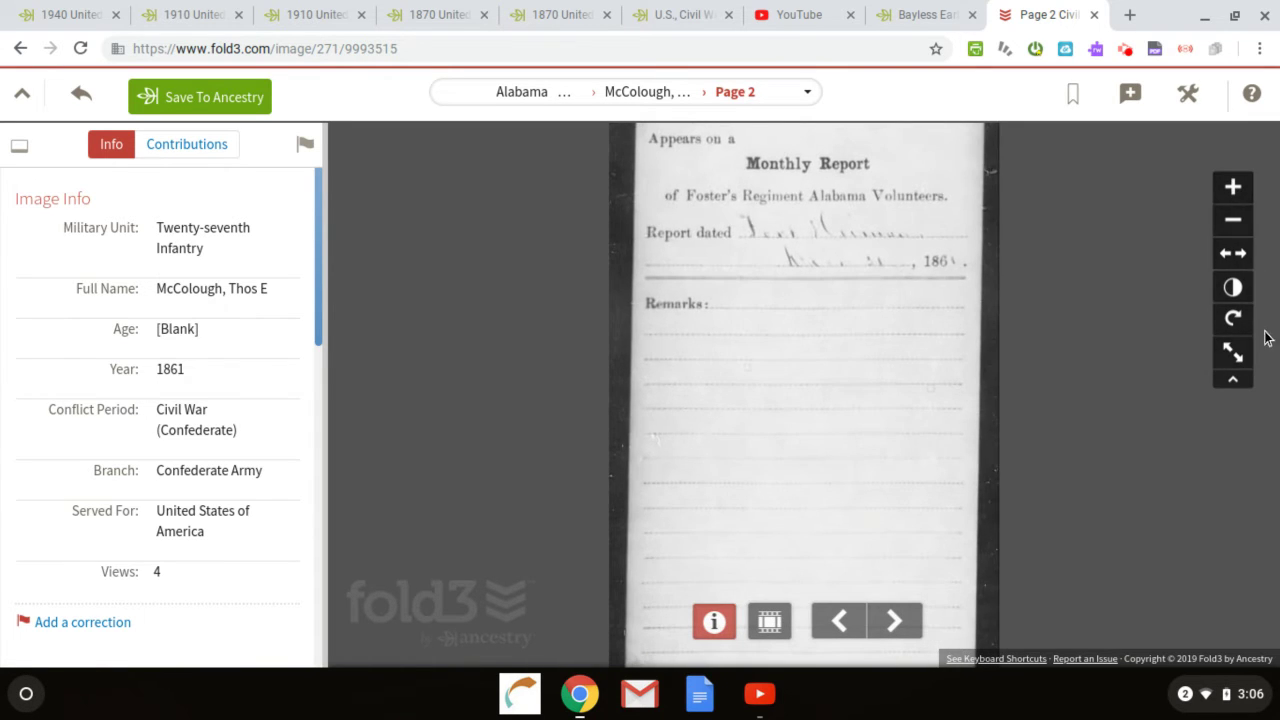
click(1236, 289)
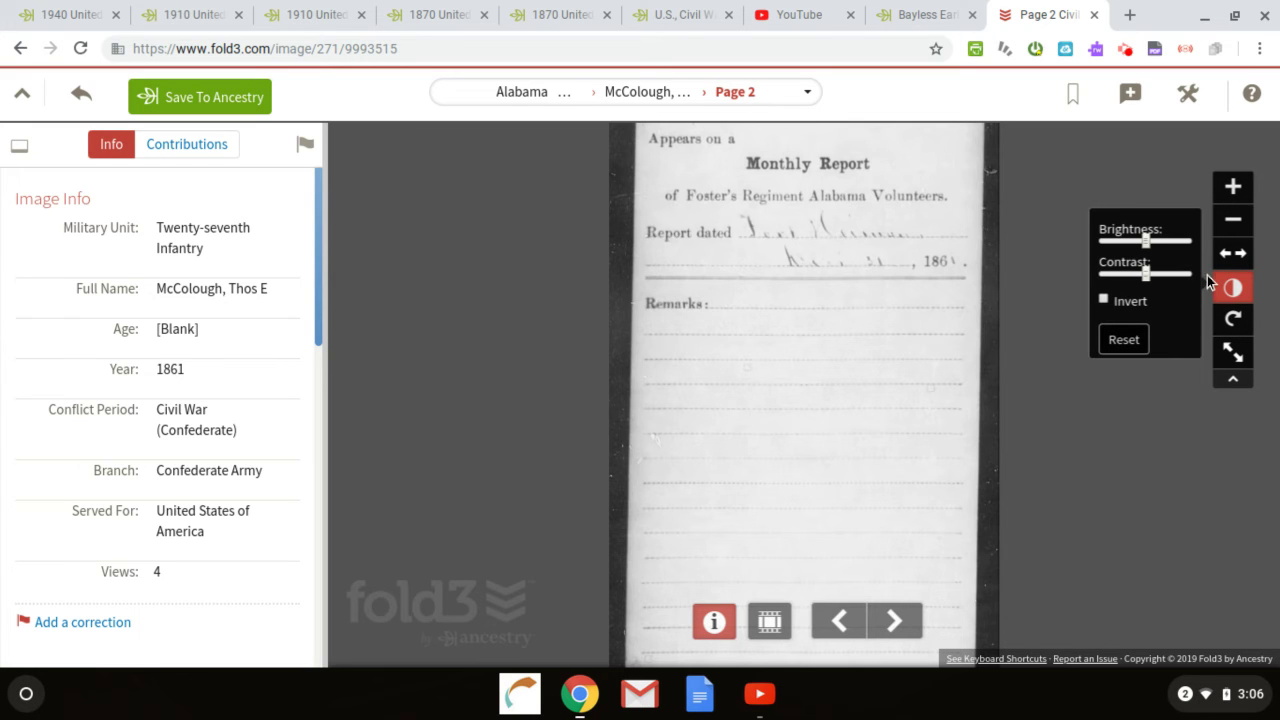
drag(1149, 243, 1138, 243)
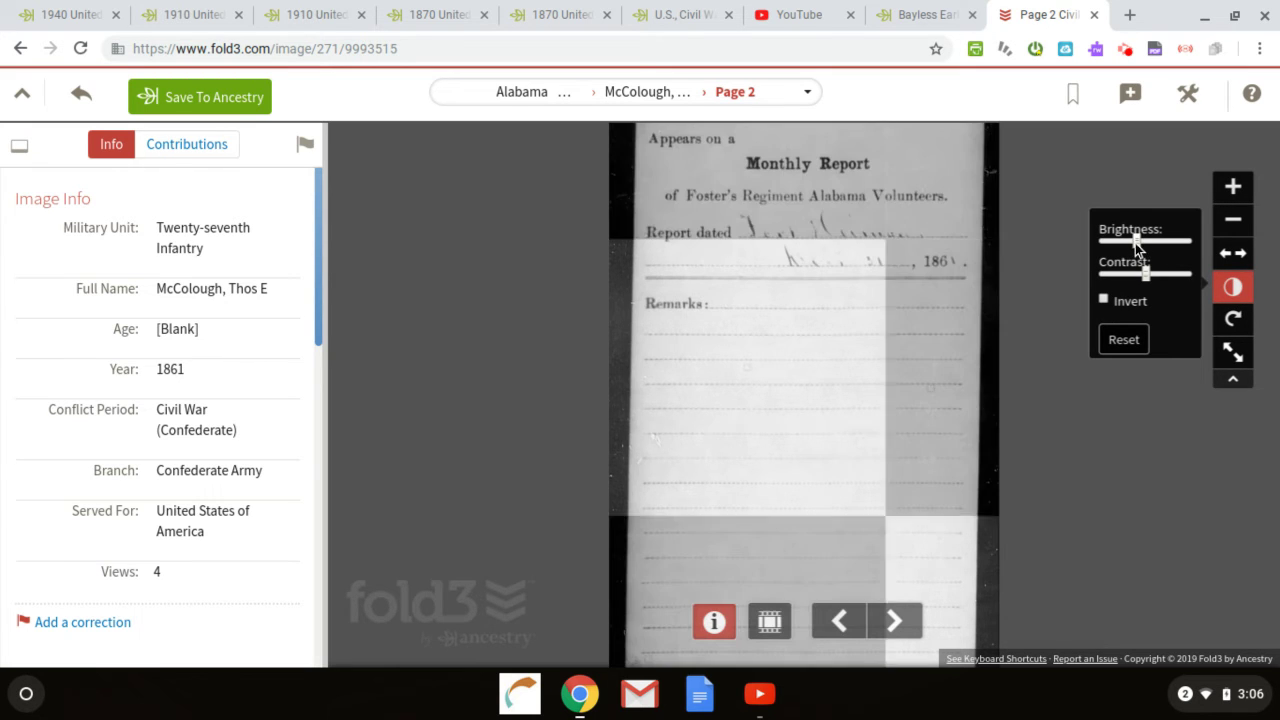
drag(1155, 279, 1150, 248)
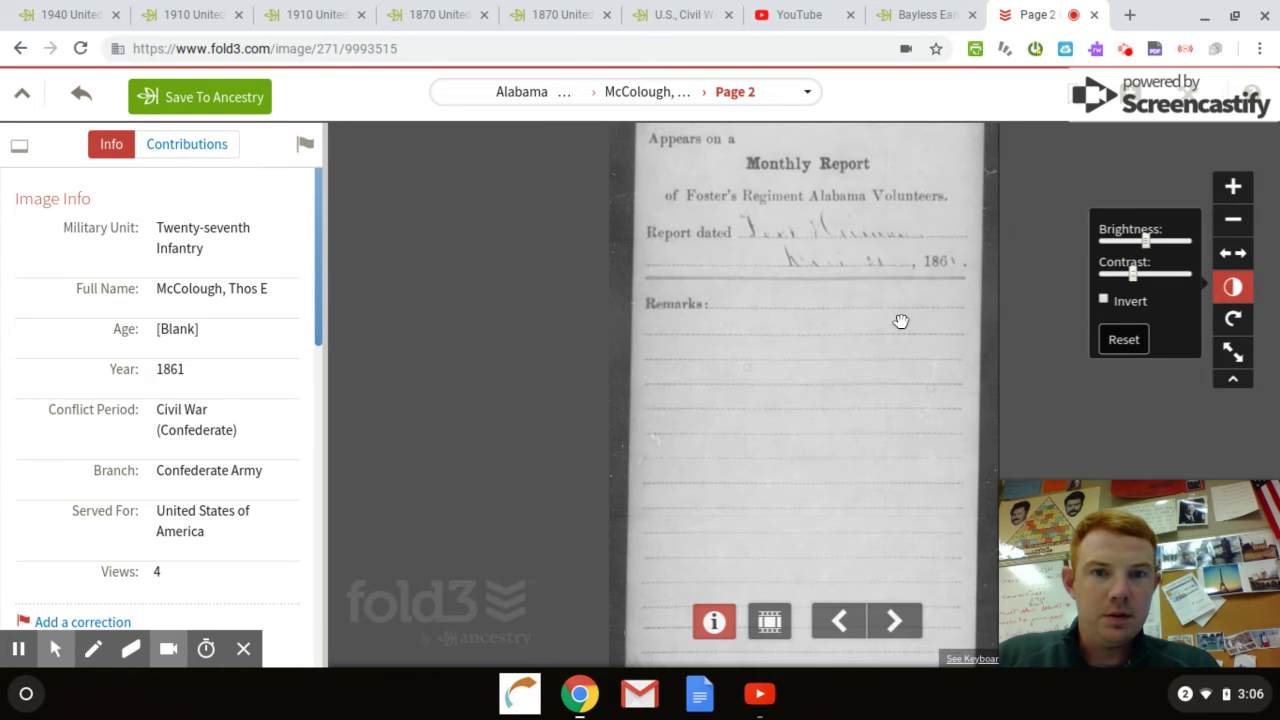
scroll(900, 320, up, 2)
Magnify the page 2 card three more steps, then advance to the page 3 Register card.
scroll(900, 320, up, 3)
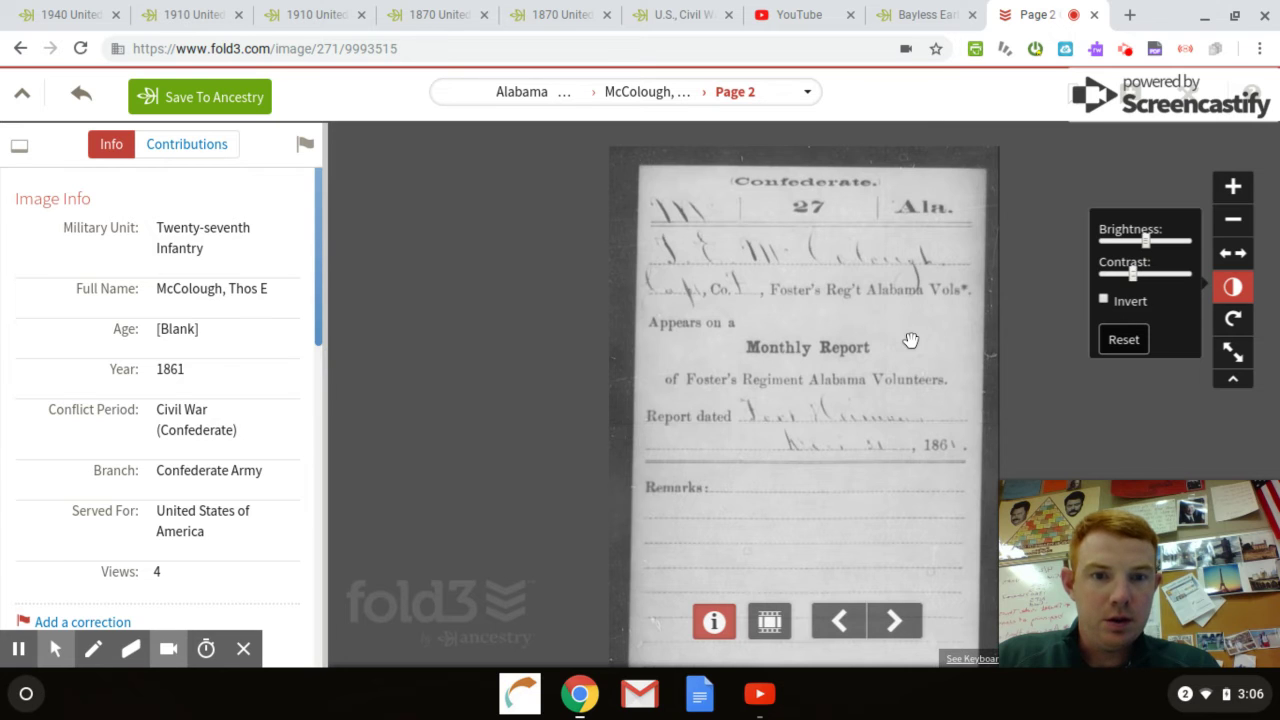
click(1234, 190)
click(1234, 190)
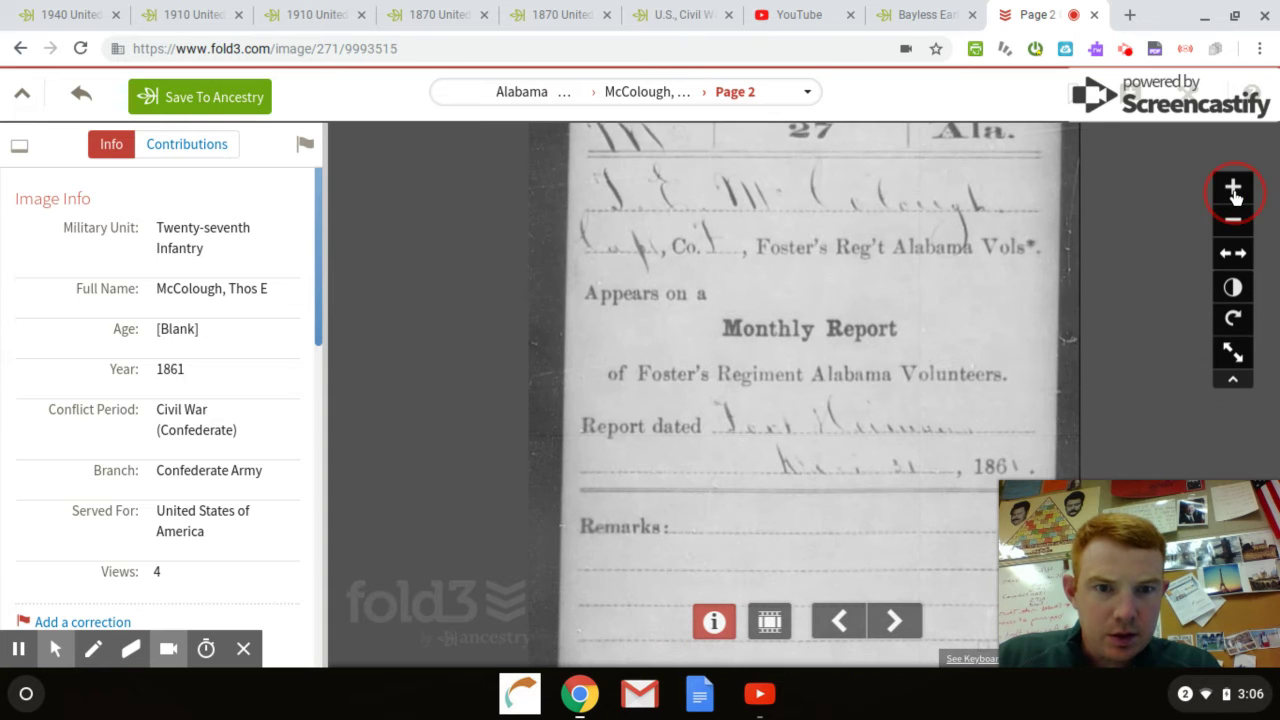
click(1234, 190)
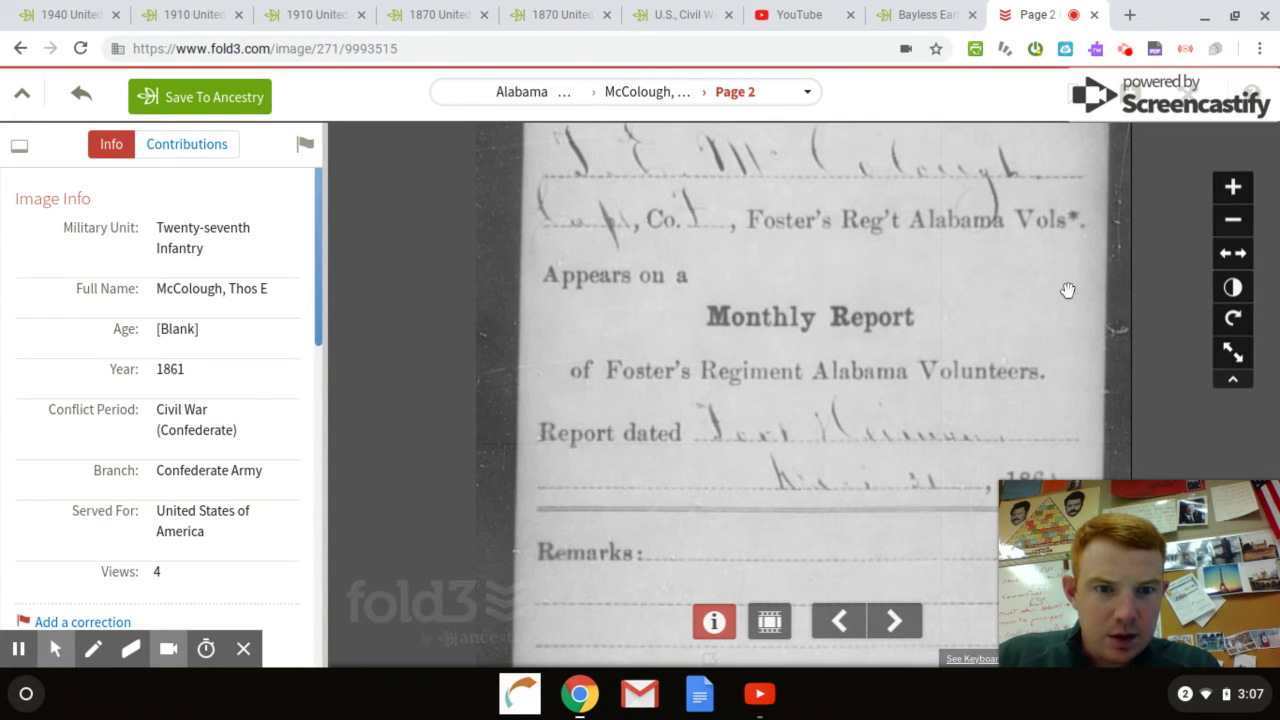
scroll(909, 433, down, 1)
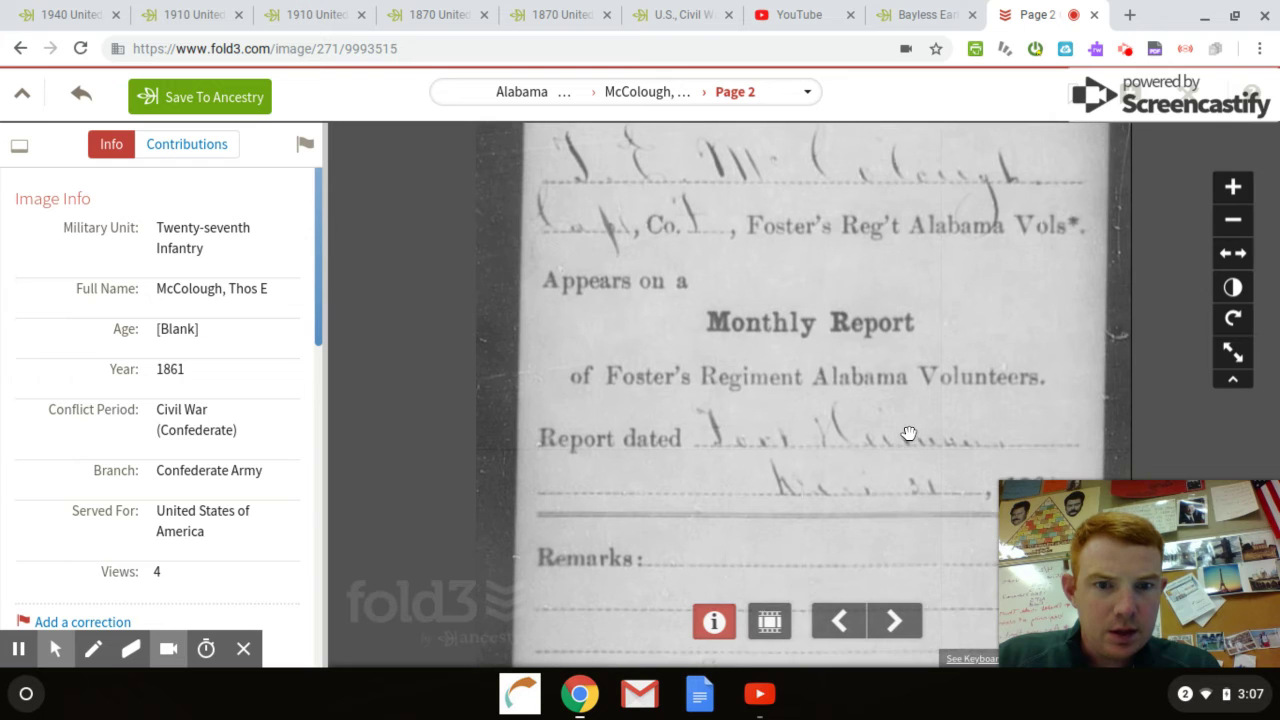
click(897, 620)
Advance to page 3 and read the Register card showing the Co. G captain's Dec. 16, 1861 appointment.
click(897, 620)
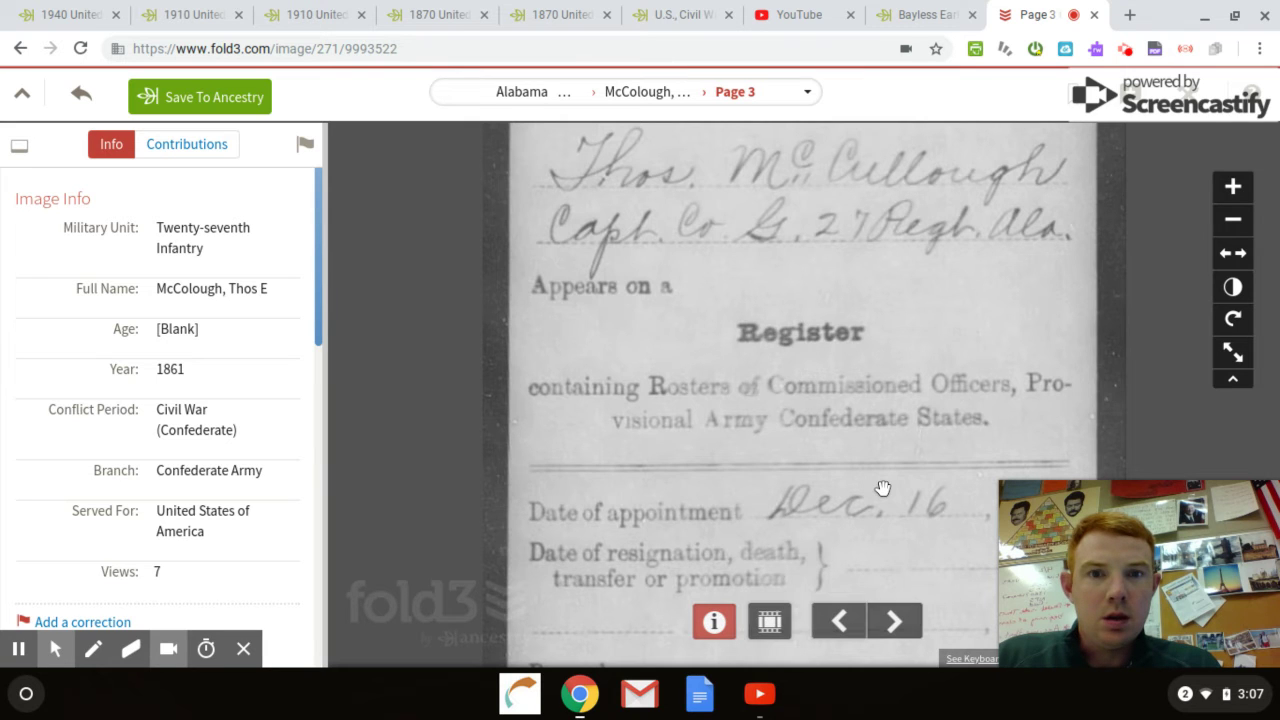
scroll(883, 486, down, 1)
scroll(883, 486, down, 2)
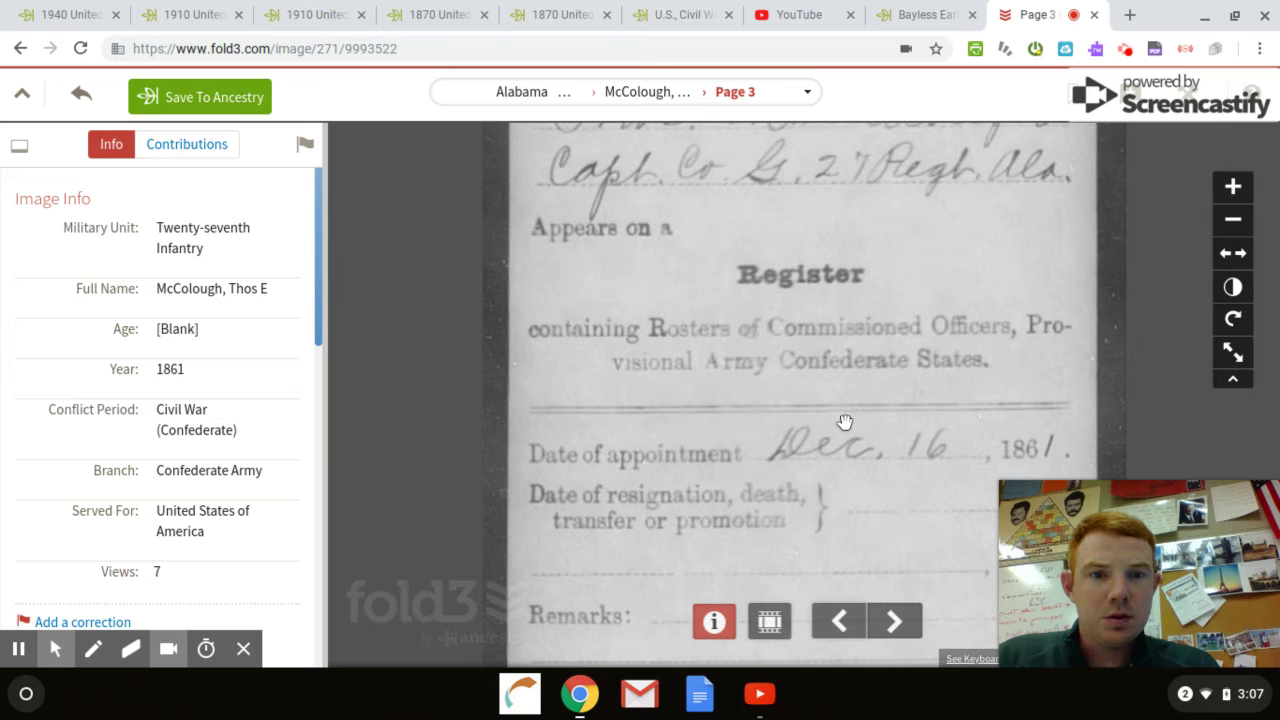
scroll(845, 422, down, 4)
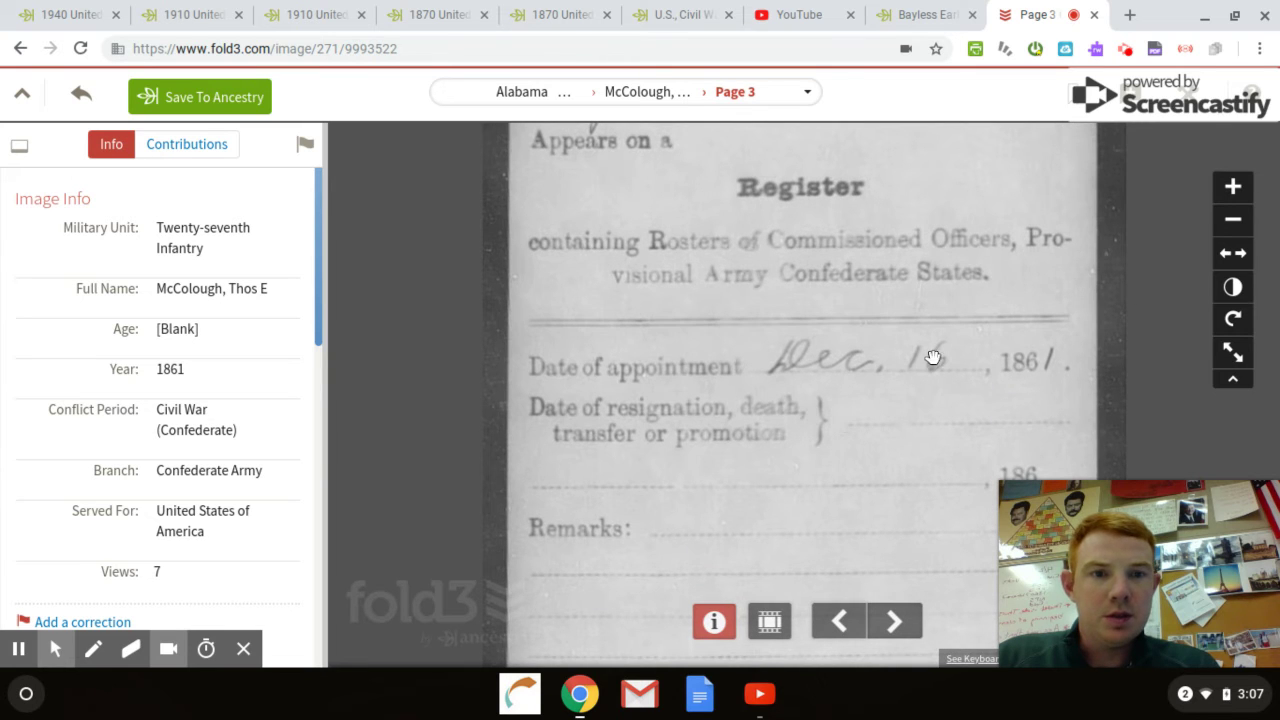
scroll(893, 415, up, 8)
scroll(893, 415, up, 5)
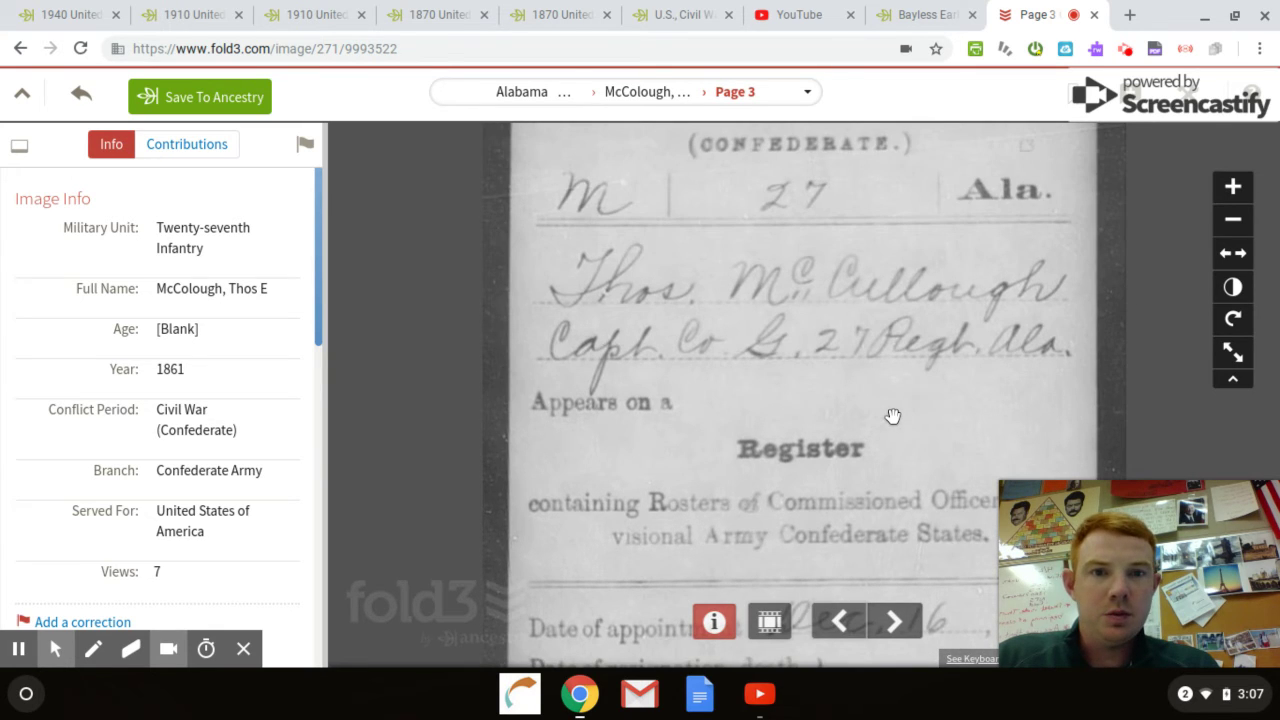